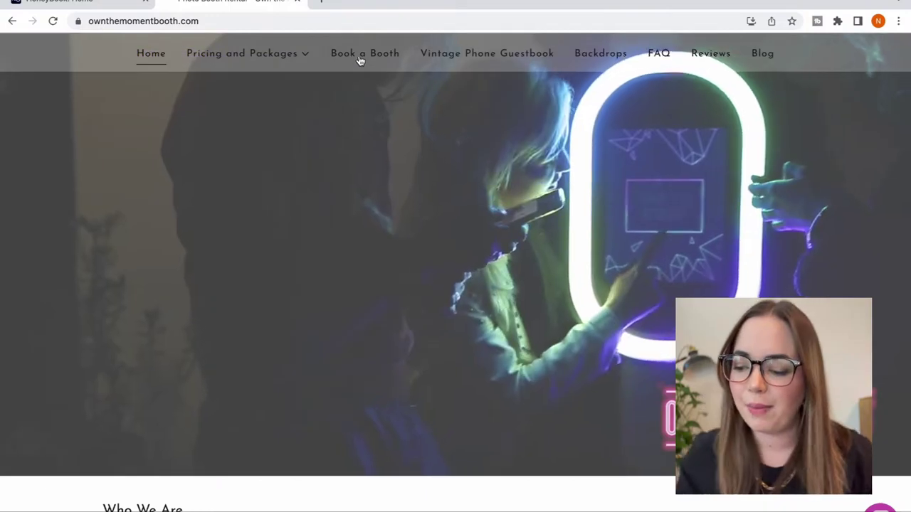
- Open the Book A Booth form and enter the client's full name and contact e-mail
left_click(360, 61)
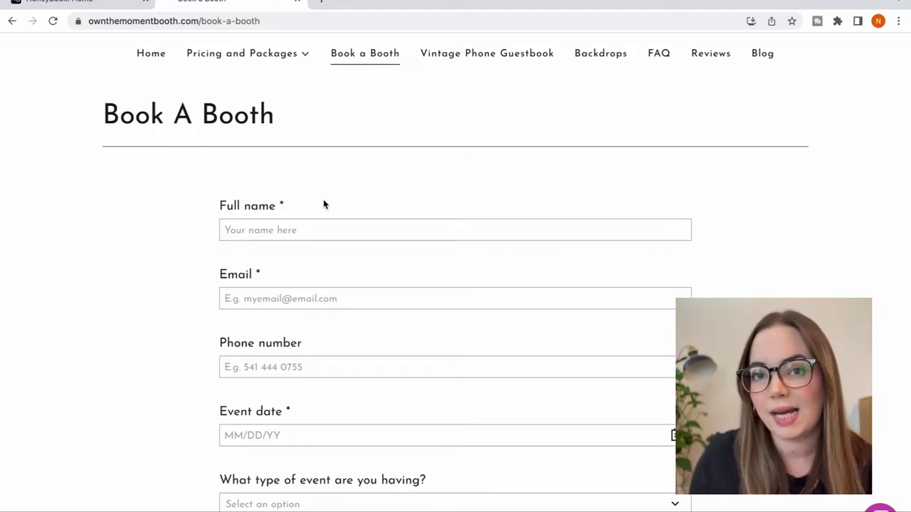
left_click(307, 231)
type("Ja")
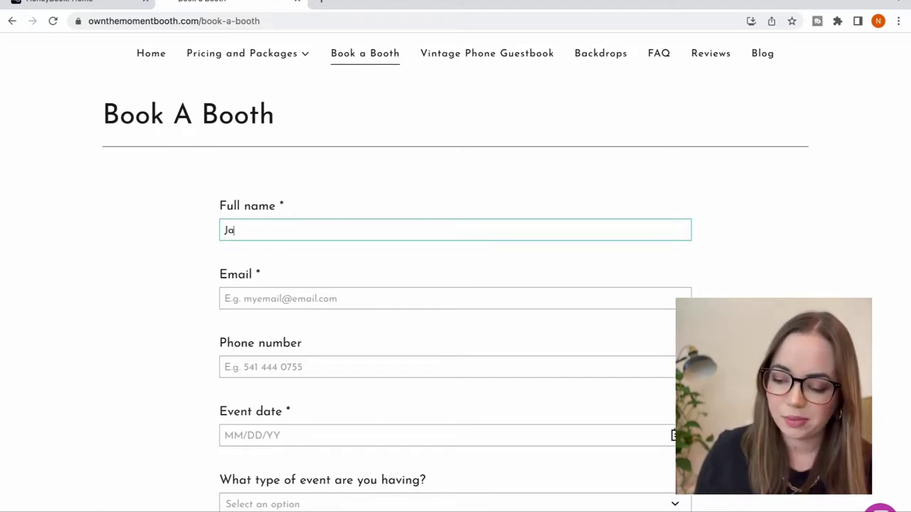
type("ne Doe")
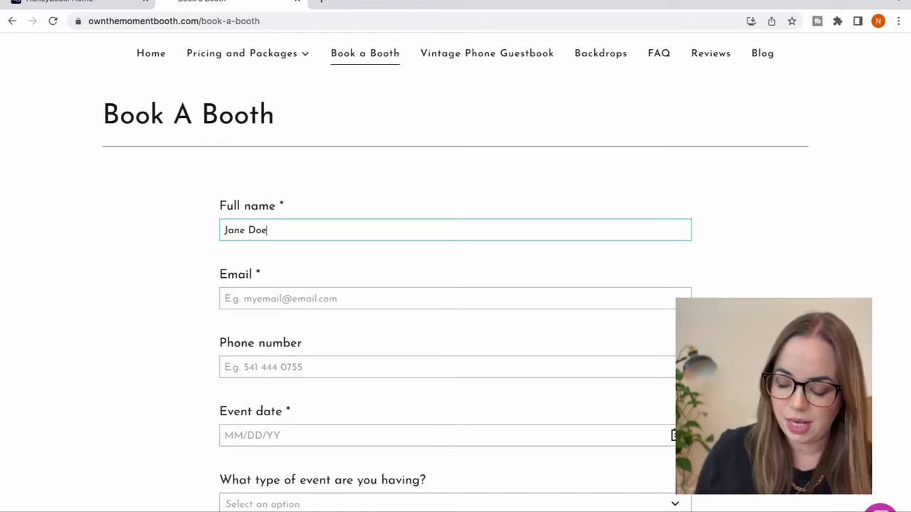
left_click(224, 299)
type("n")
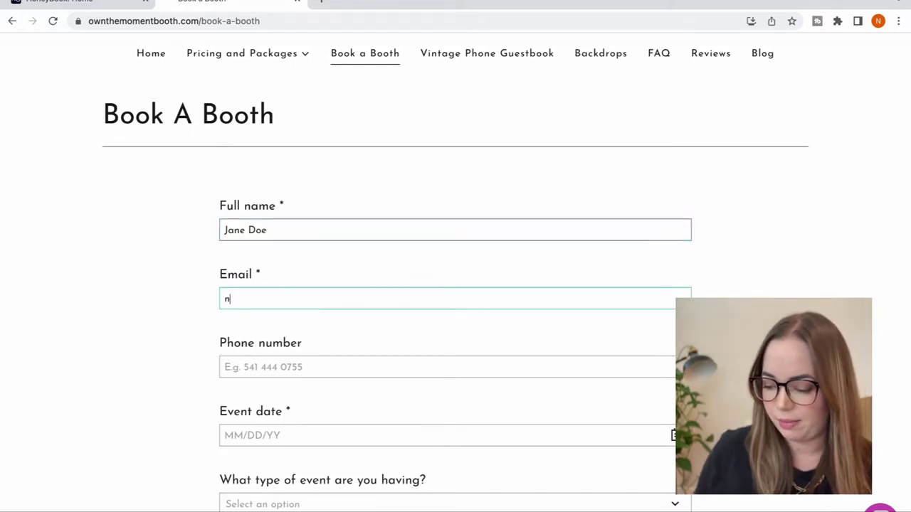
key("BackSpace")
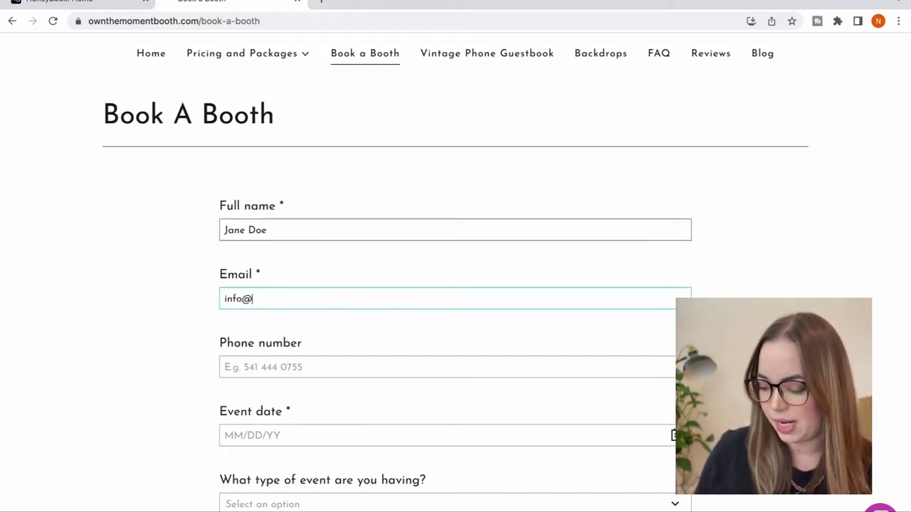
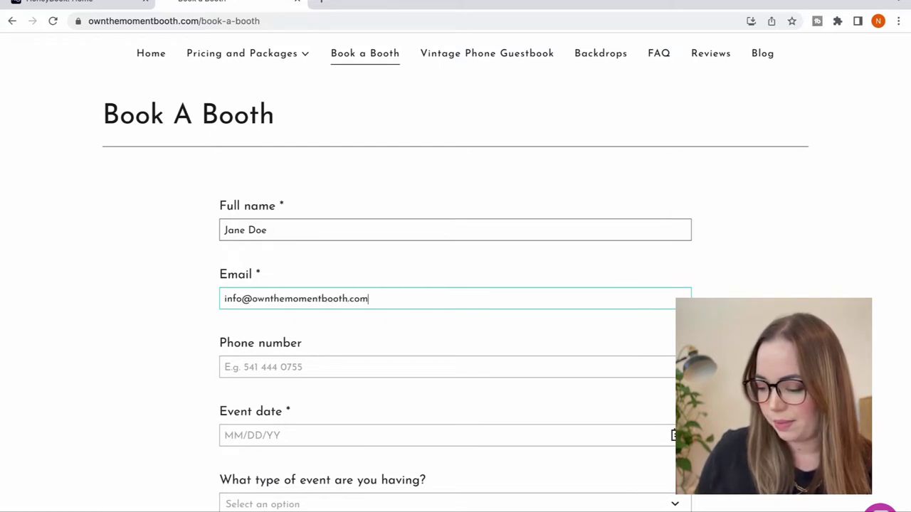
key("Tab")
- Set the event date to January 21, 2023, choose the Event type, and send the inquiry
left_click(234, 435)
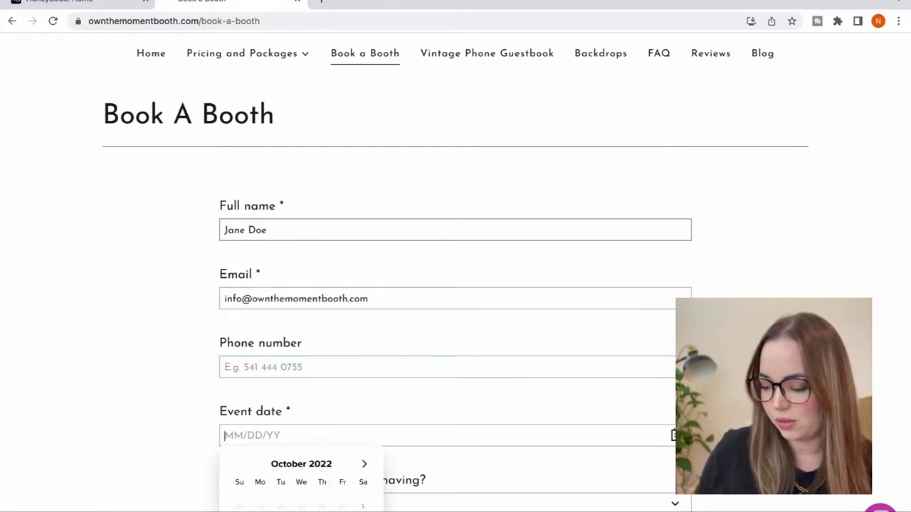
scroll(260, 299, "down", 3)
left_click(362, 288)
left_click(363, 287)
left_click(362, 287)
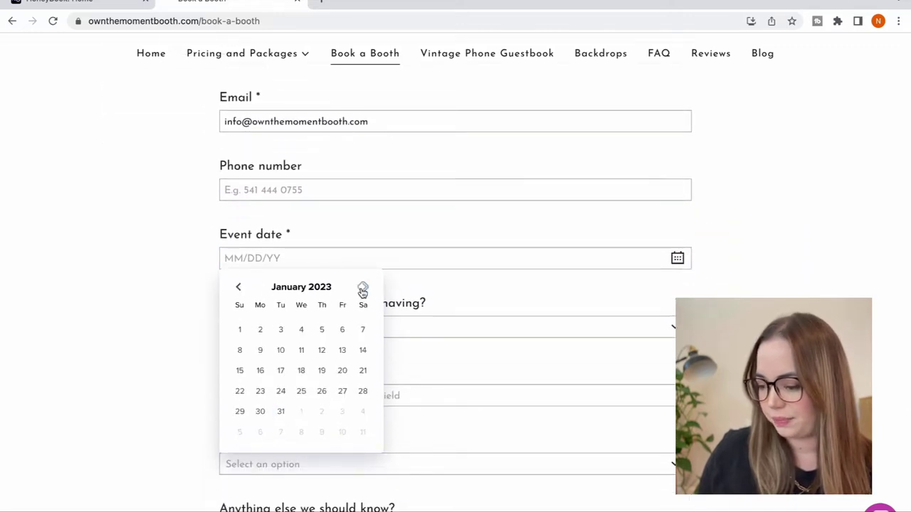
left_click(362, 373)
left_click(309, 327)
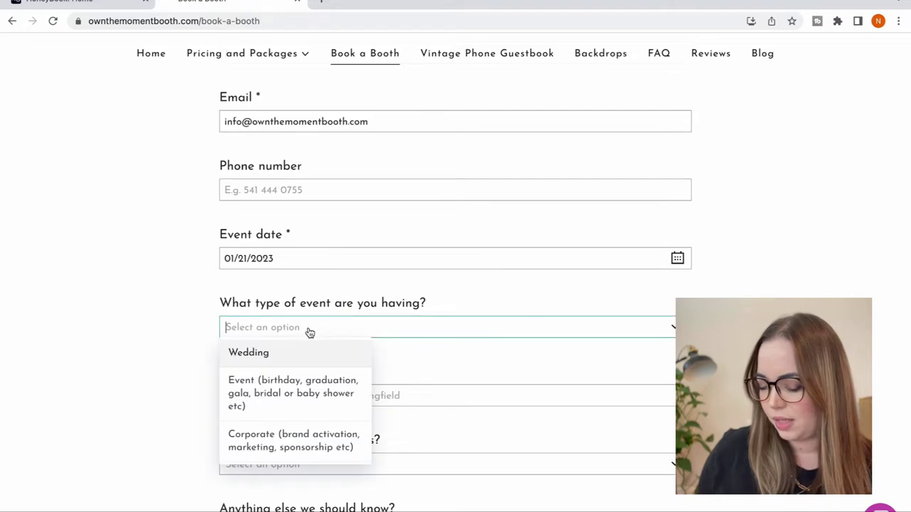
left_click(292, 393)
scroll(498, 395, "down", 4)
left_click(656, 395)
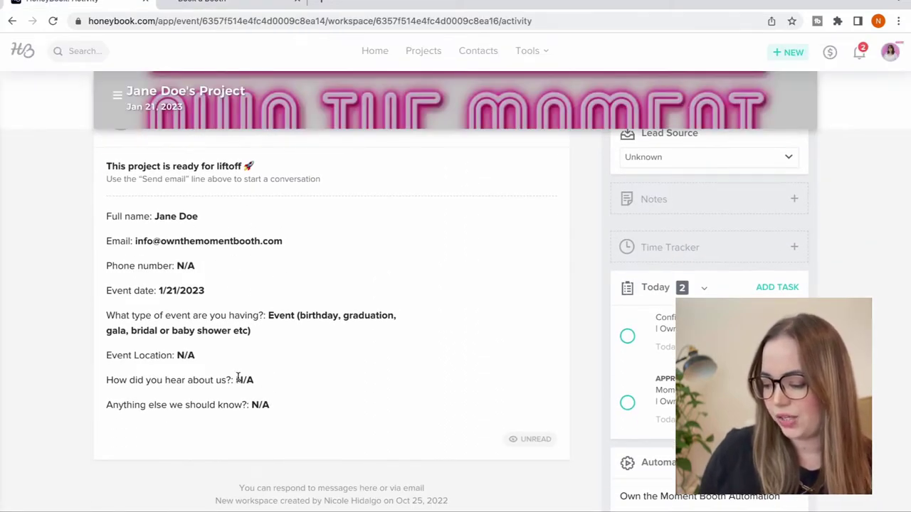
- Scroll through the new project's Activity page to review the submitted answers and tasks
scroll(239, 378, "up", 1)
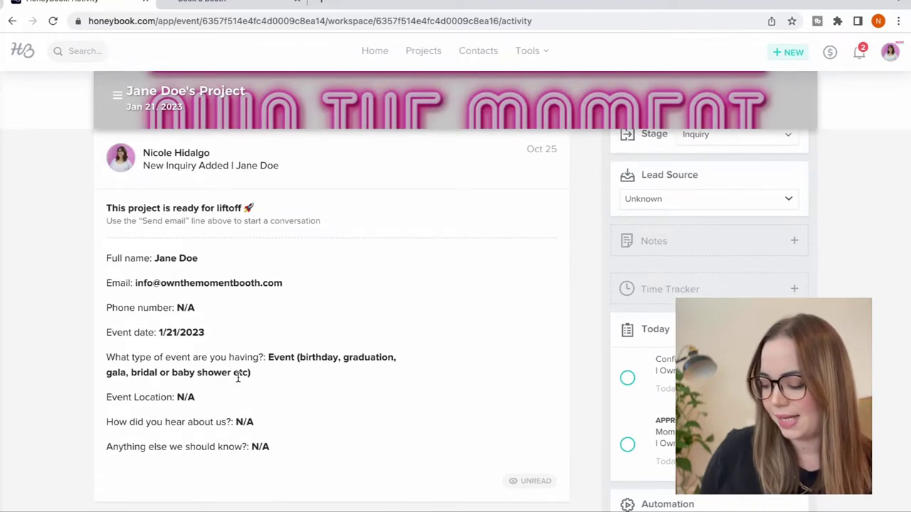
scroll(239, 378, "down", 3)
scroll(239, 379, "down", 1)
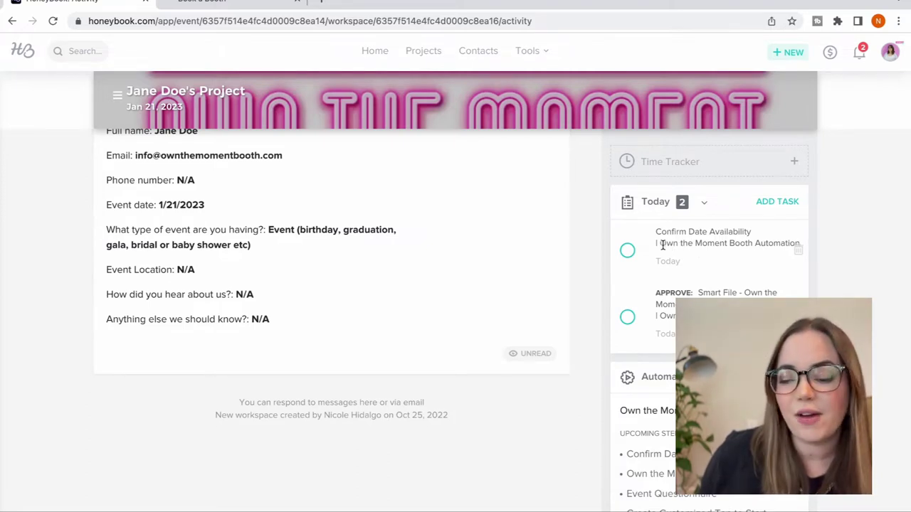
scroll(473, 261, "up", 5)
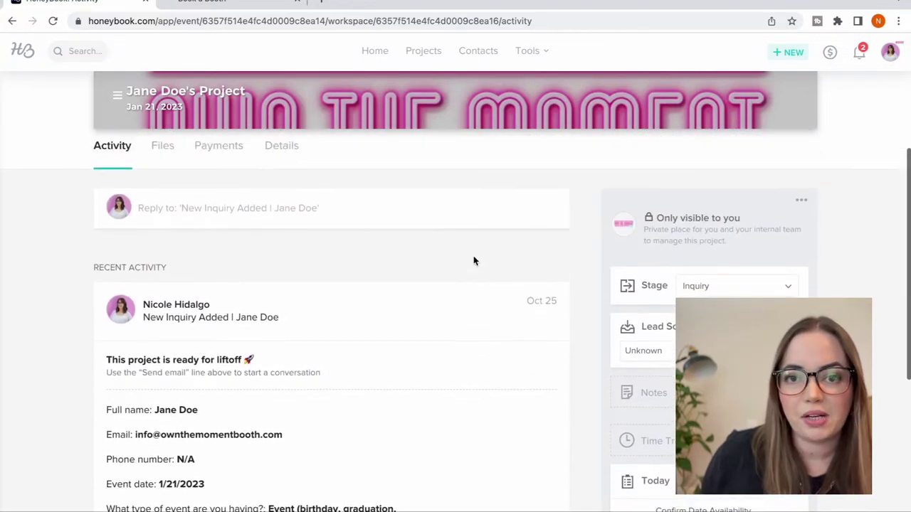
scroll(473, 261, "up", 2)
scroll(473, 261, "down", 5)
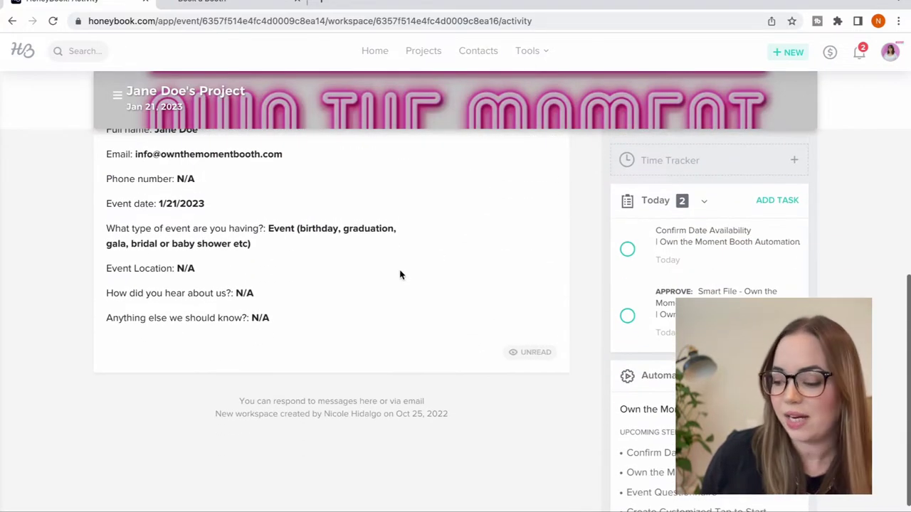
scroll(400, 273, "up", 5)
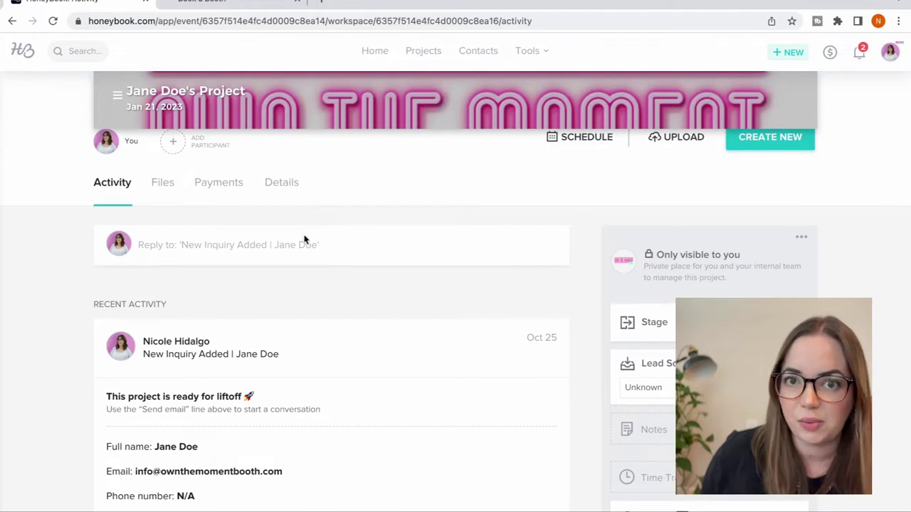
scroll(627, 304, "down", 4)
- Mark the Confirm Date Availability task in the Today panel as done
left_click(626, 305)
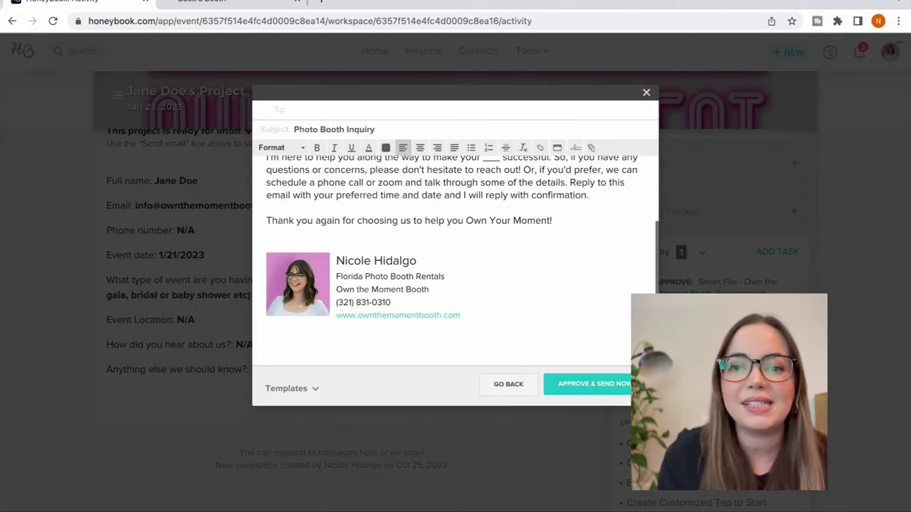
scroll(599, 282, "up", 3)
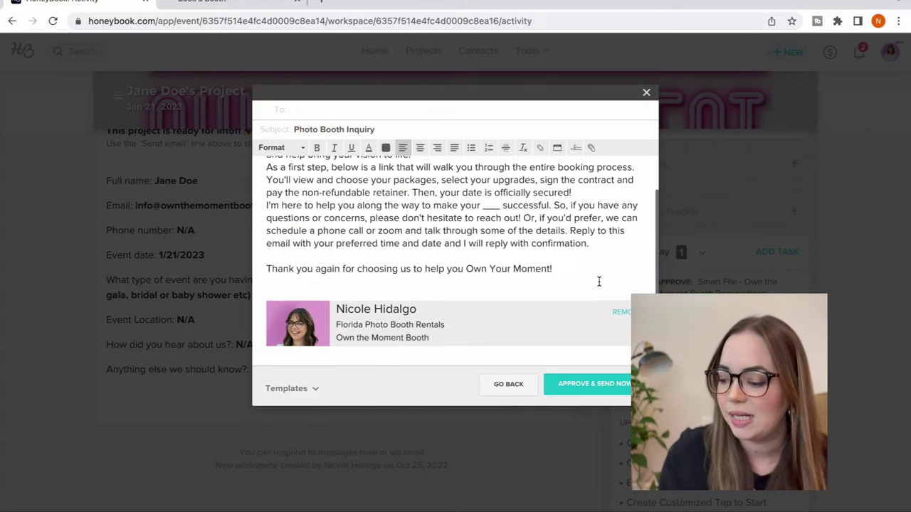
scroll(599, 282, "up", 2)
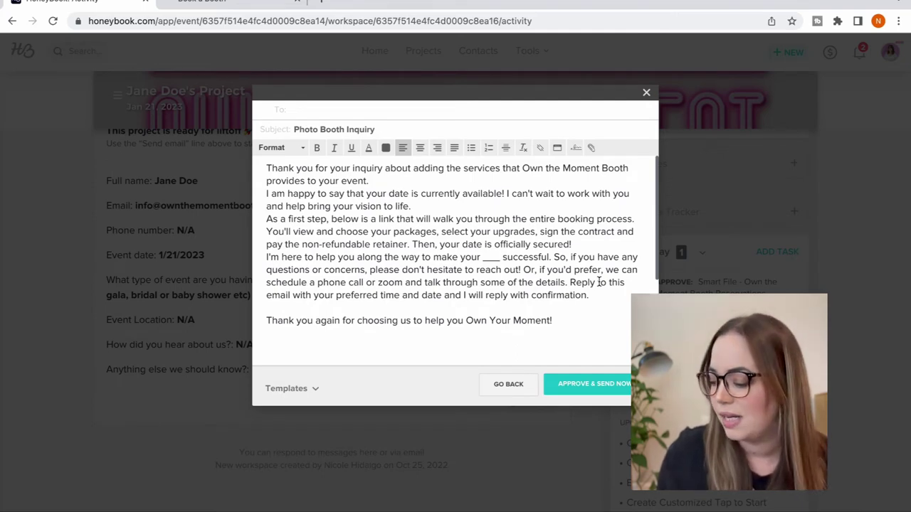
scroll(599, 282, "down", 5)
scroll(598, 281, "up", 5)
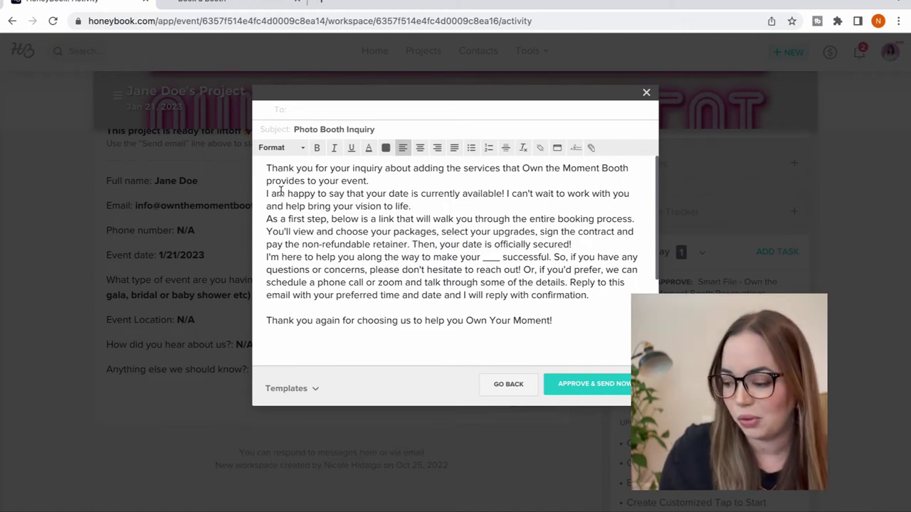
- Start editing the body of the Photo Booth Inquiry approval email
left_click(268, 171)
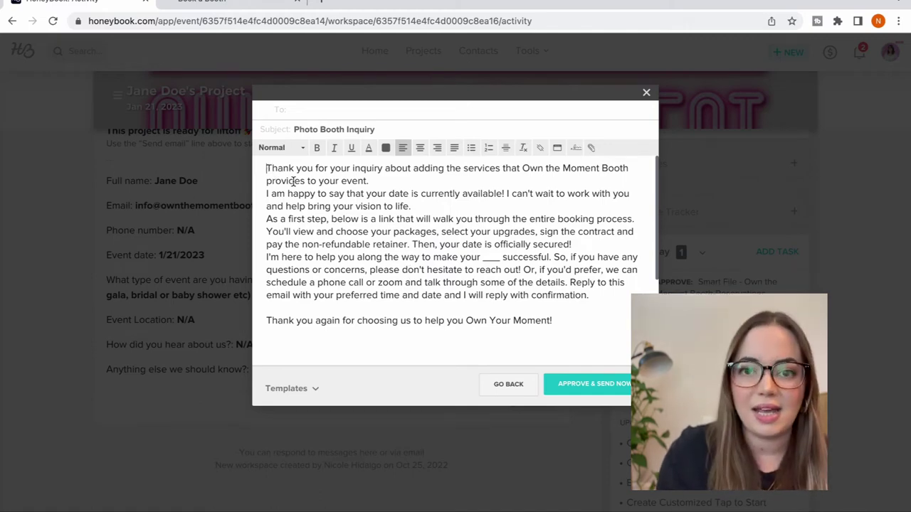
scroll(293, 182, "down", 3)
scroll(293, 182, "up", 3)
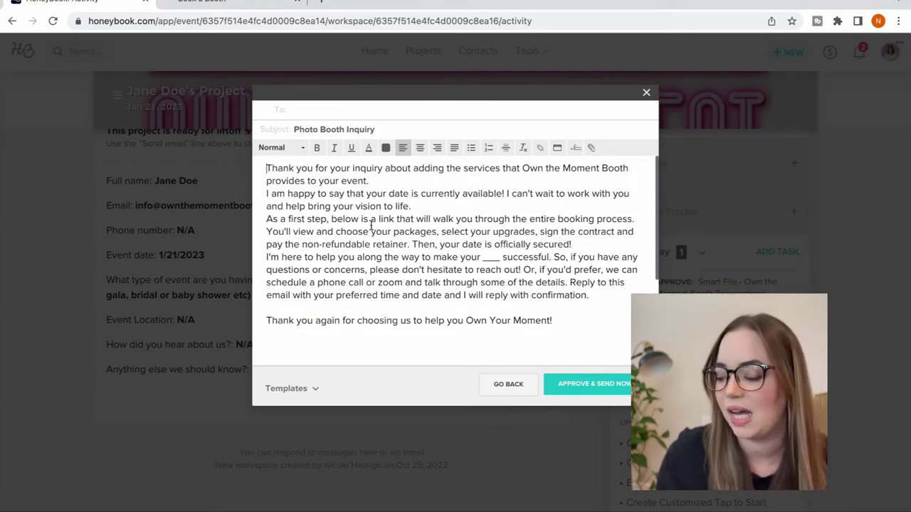
scroll(373, 235, "down", 1)
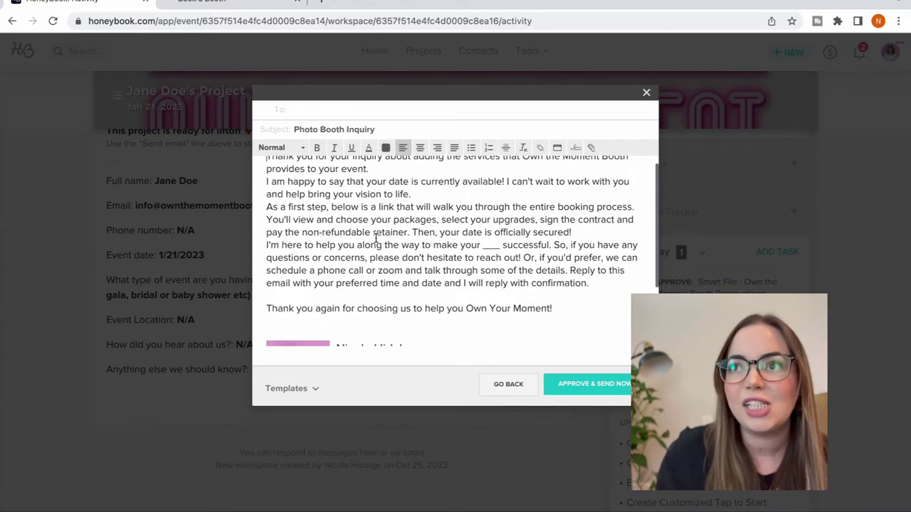
scroll(376, 238, "down", 1)
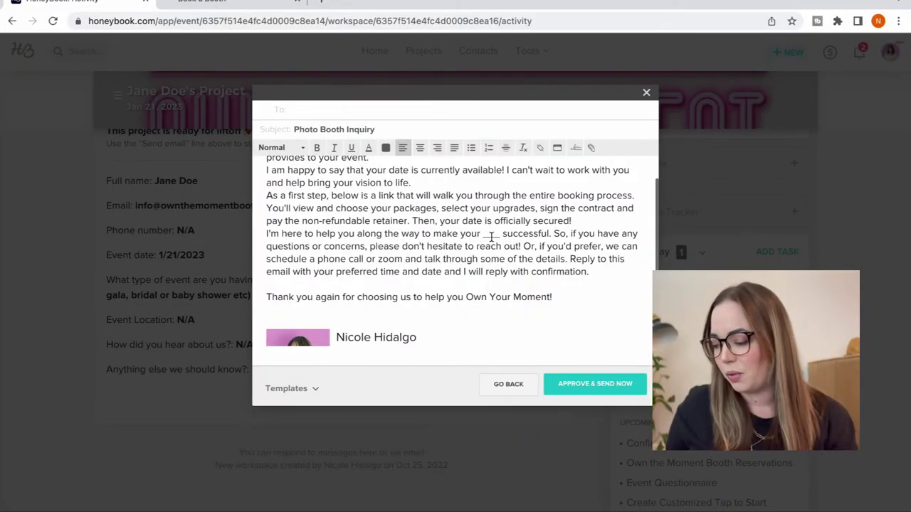
- Fill the blank after "make your" with 'event' in the Photo Booth Inquiry draft
type("event")
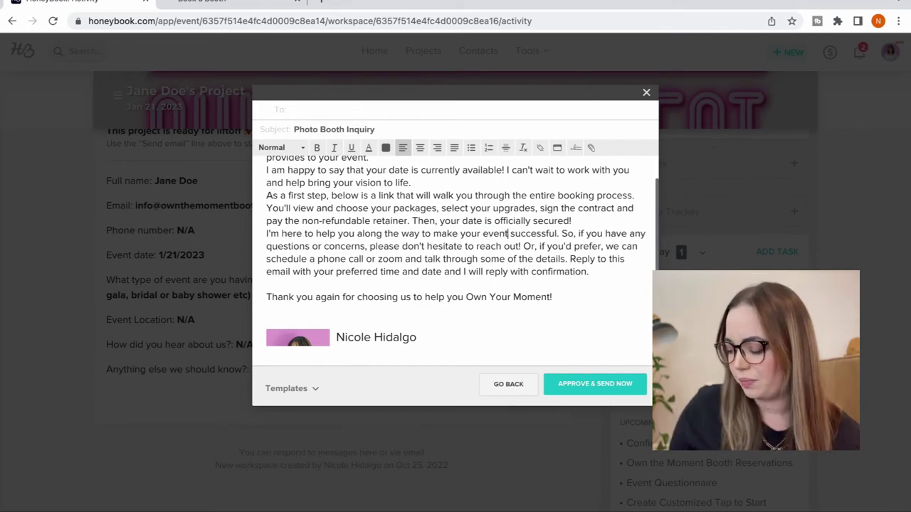
scroll(488, 259, "down", 3)
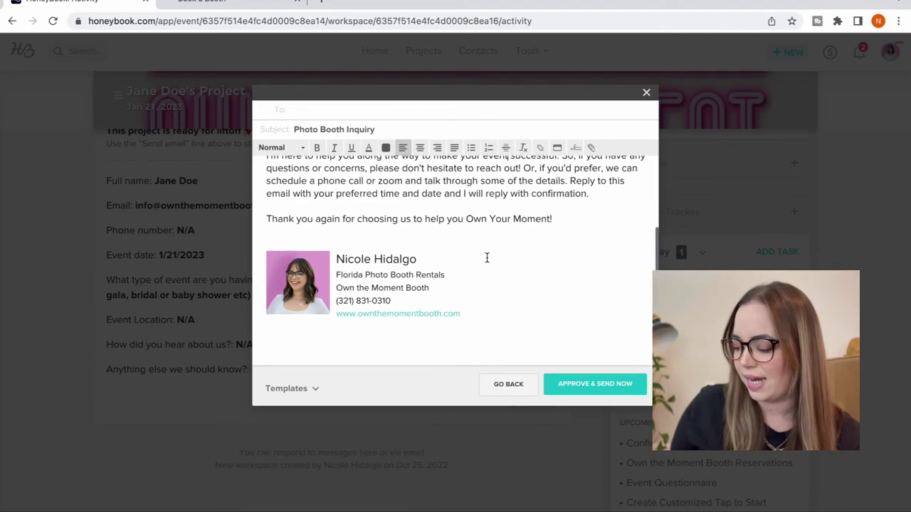
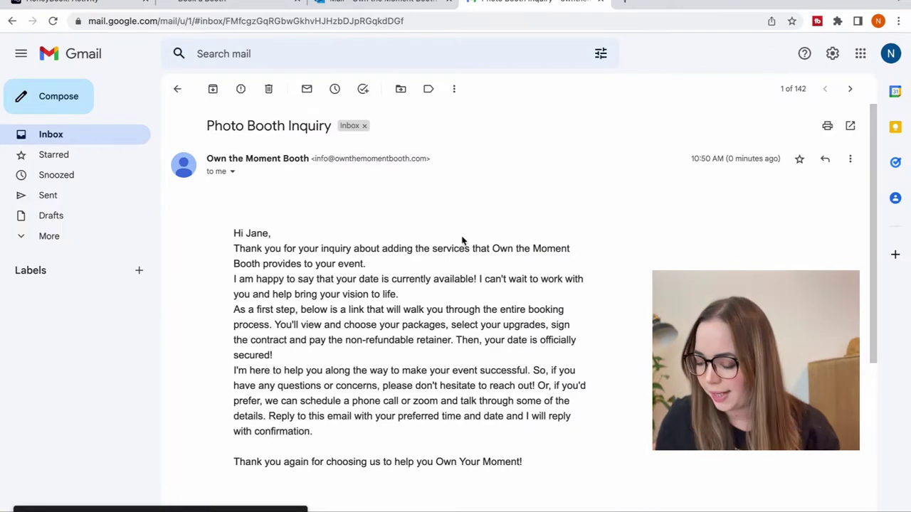
- Open the booking flow from the inquiry email's GET STARTED button in a new tab
scroll(431, 279, "down", 3)
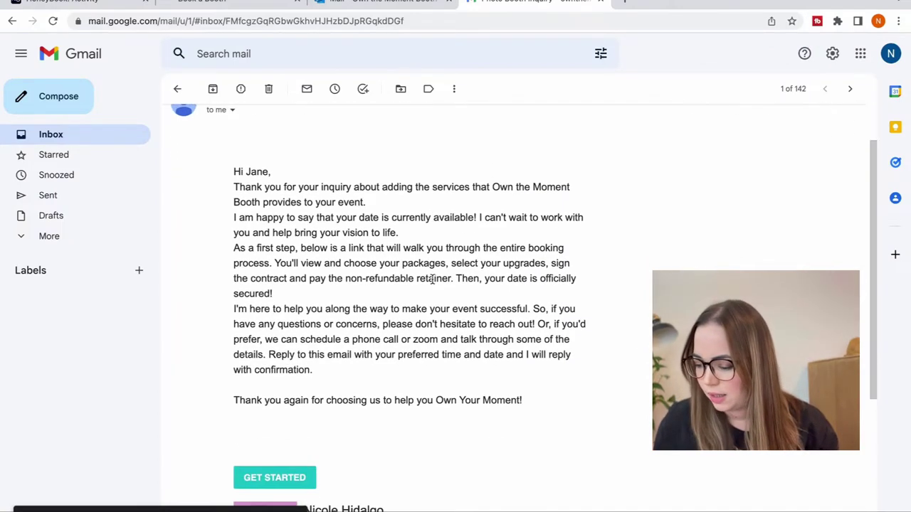
scroll(432, 279, "down", 3)
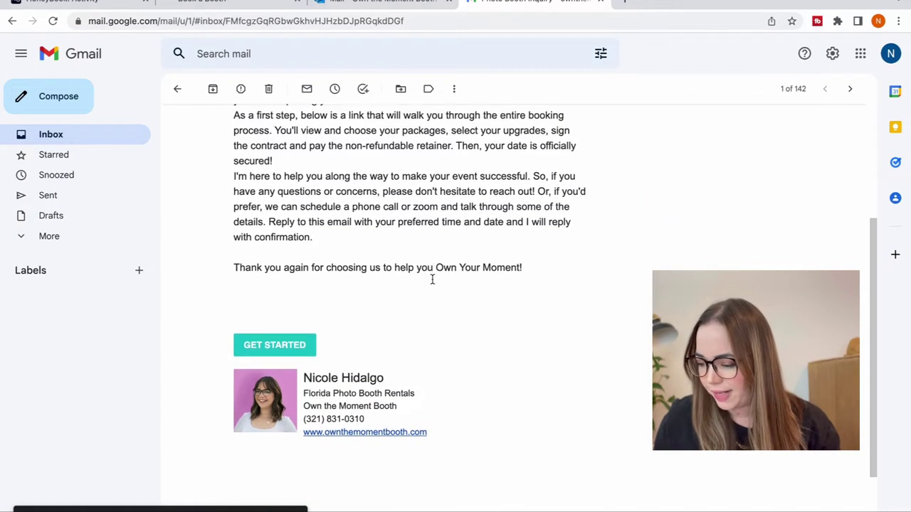
scroll(432, 281, "up", 2)
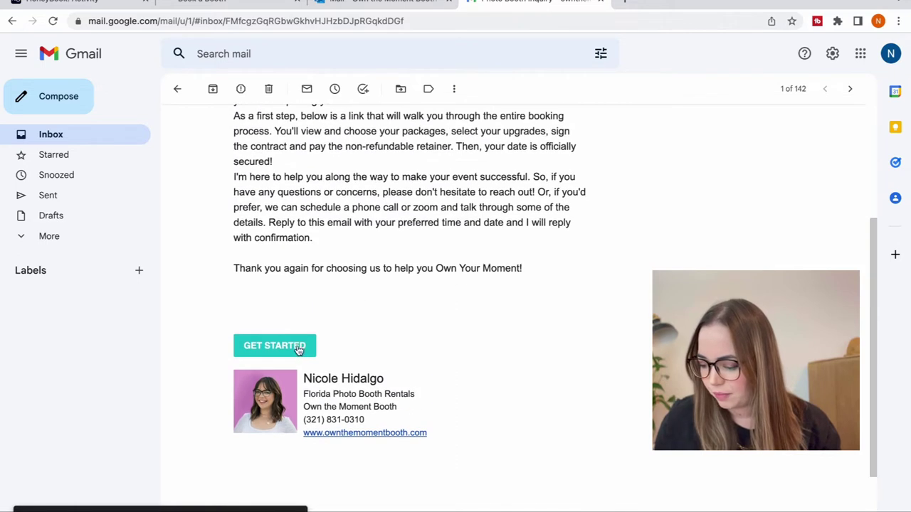
left_click(299, 348)
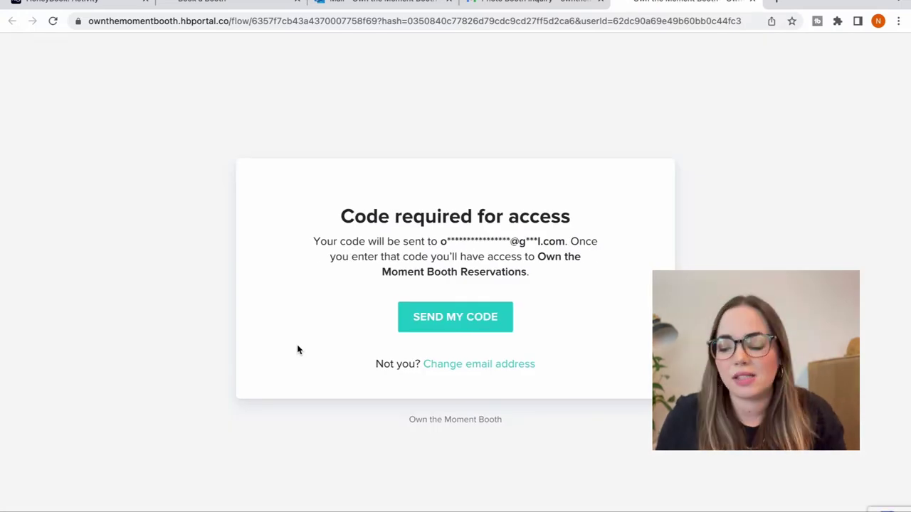
- Request an emailed access code and paste it in to unlock the Pick Your Package page
left_click(420, 313)
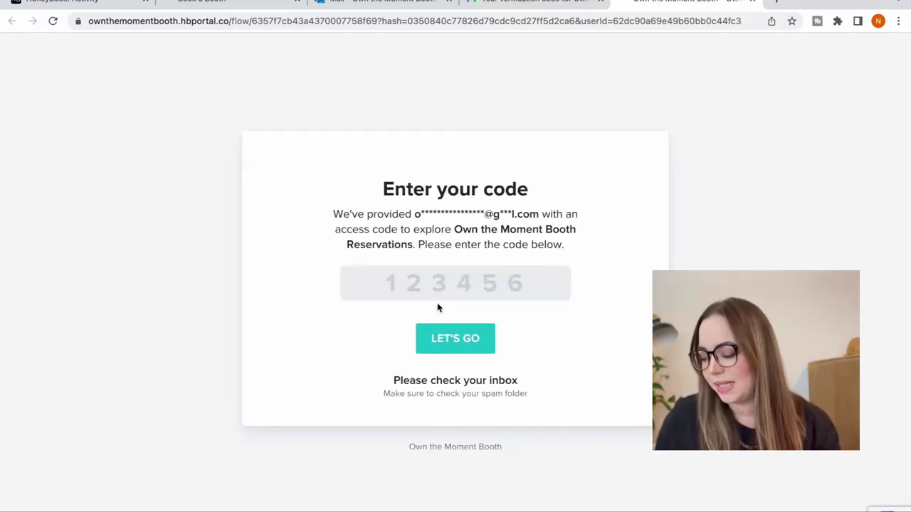
left_click(456, 286)
key("ctrl+v")
key("Return")
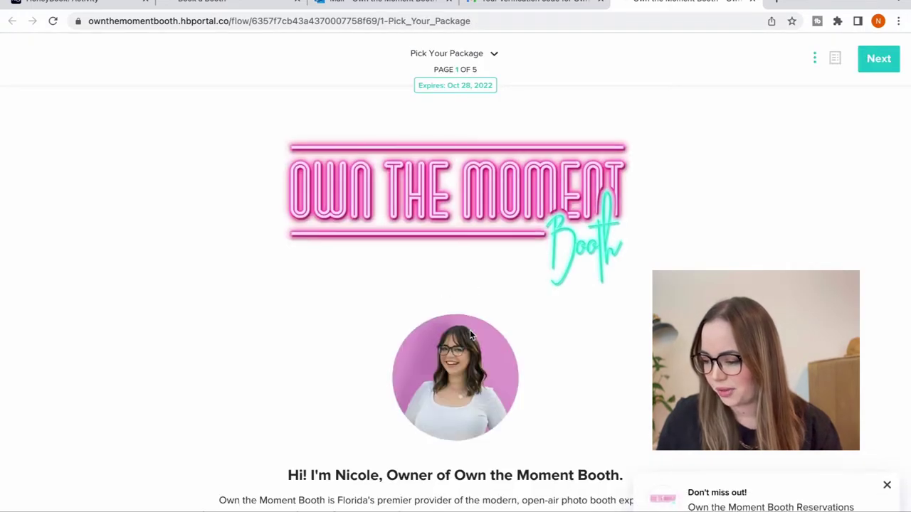
scroll(469, 334, "down", 1)
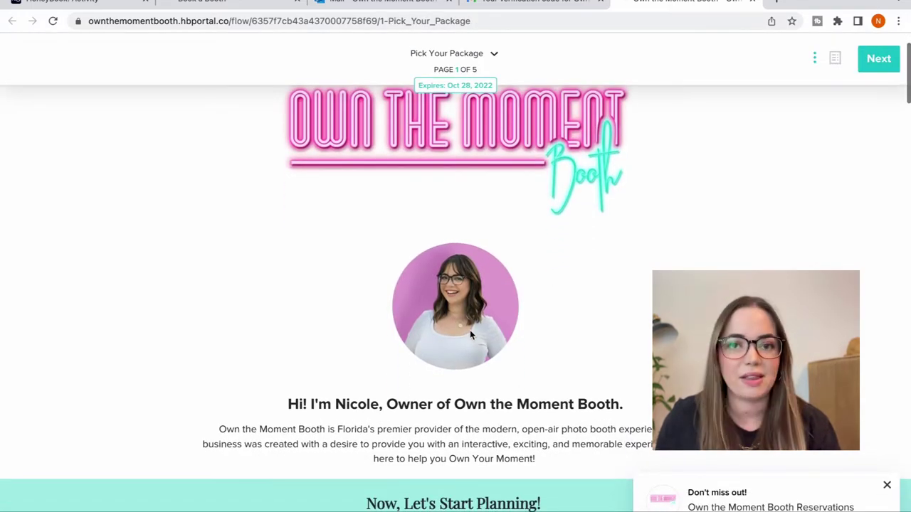
scroll(470, 334, "down", 1)
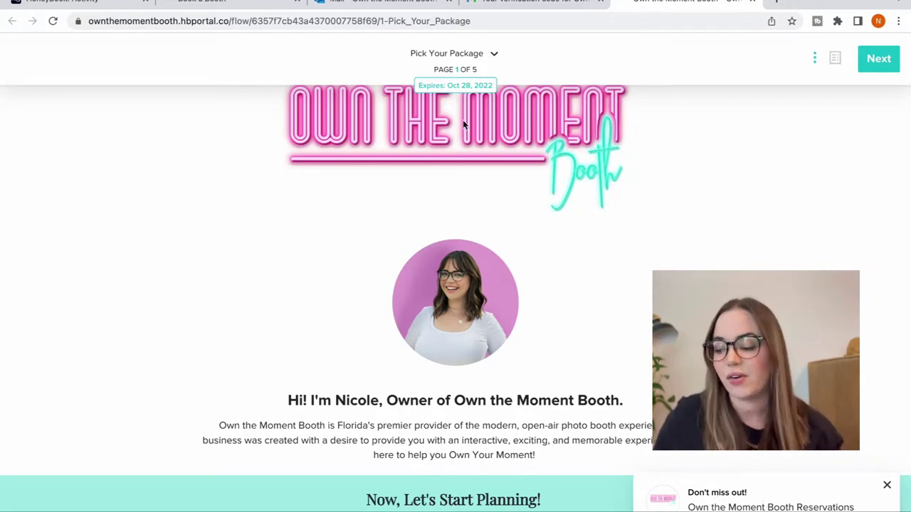
scroll(500, 90, "down", 5)
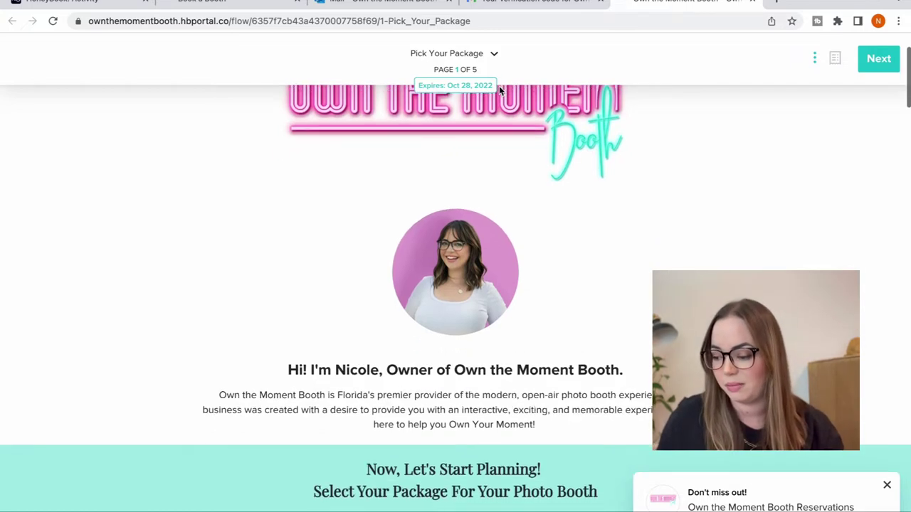
scroll(499, 86, "down", 3)
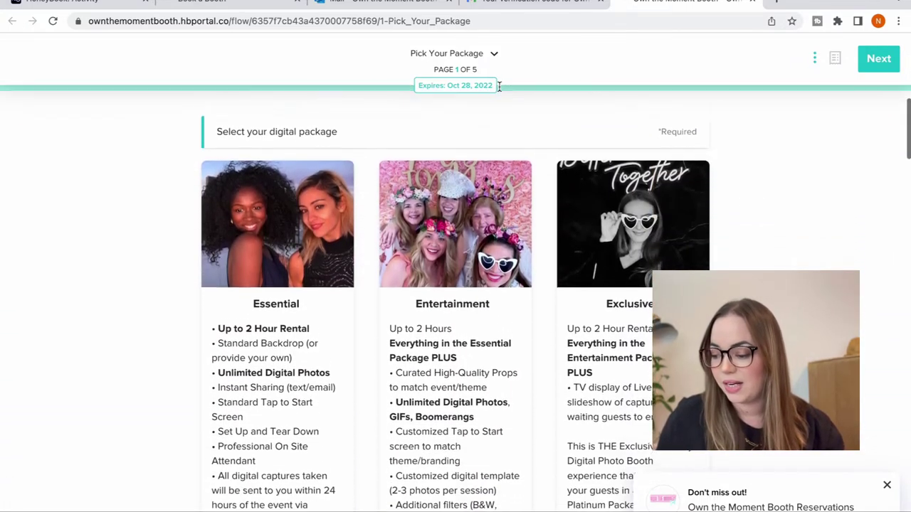
scroll(499, 88, "down", 3)
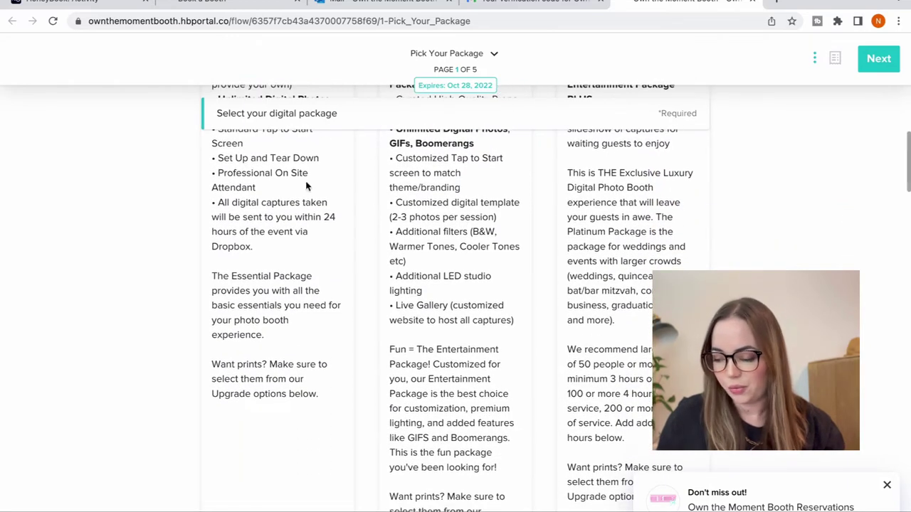
scroll(532, 386, "down", 3)
scroll(532, 386, "up", 7)
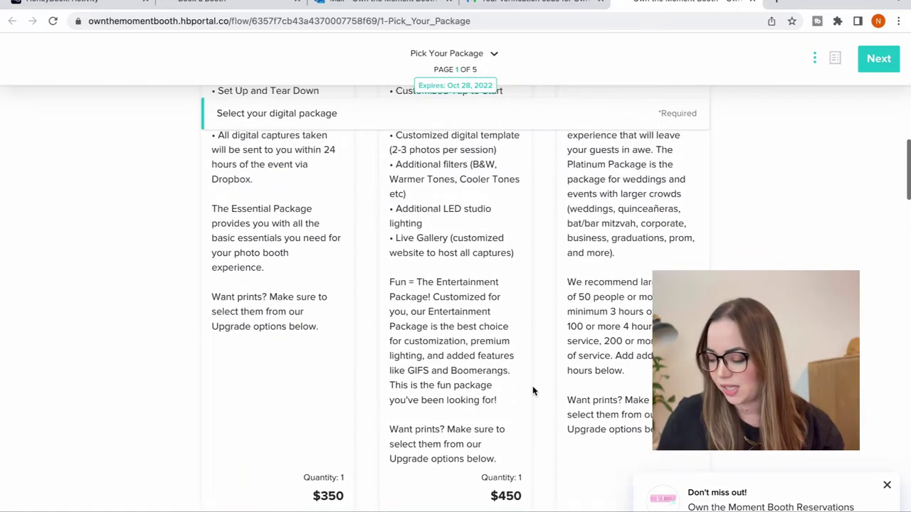
scroll(532, 386, "up", 2)
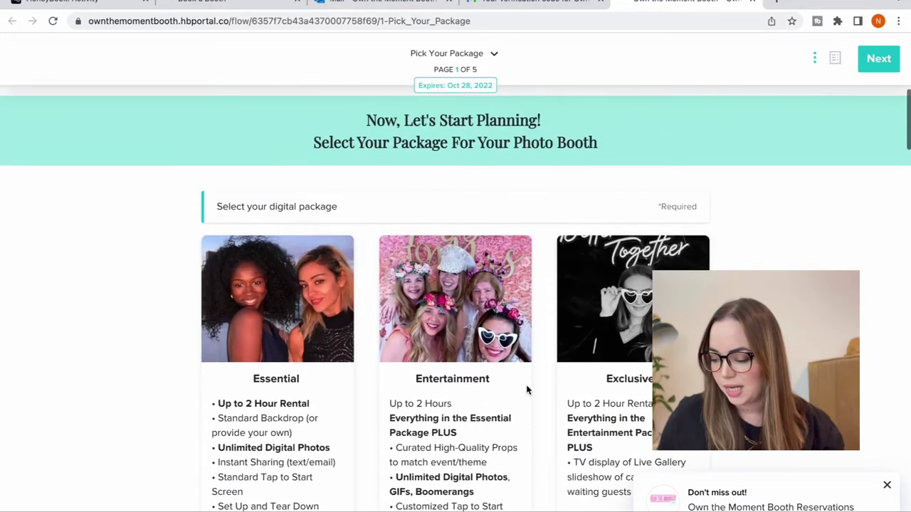
scroll(526, 389, "down", 4)
scroll(526, 389, "down", 5)
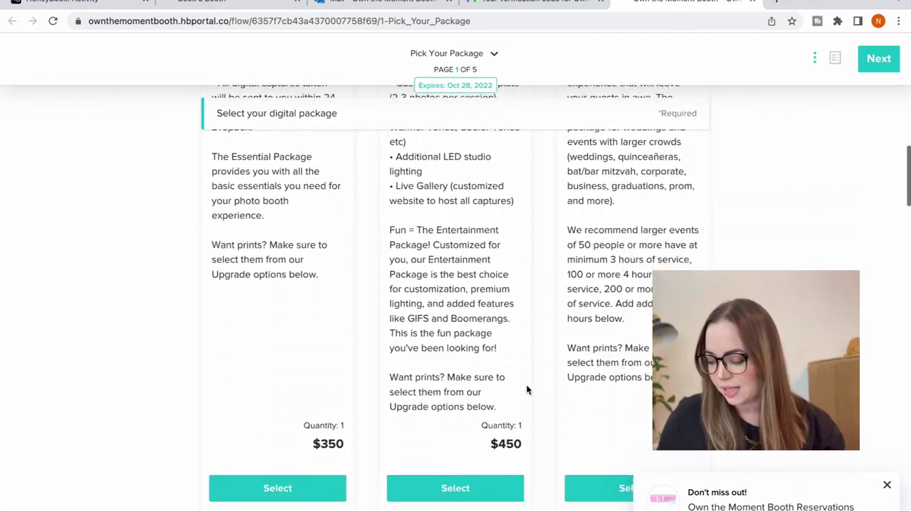
- Choose the Entertainment package and add the Additional Hours and Standard Prints upgrades
left_click(466, 410)
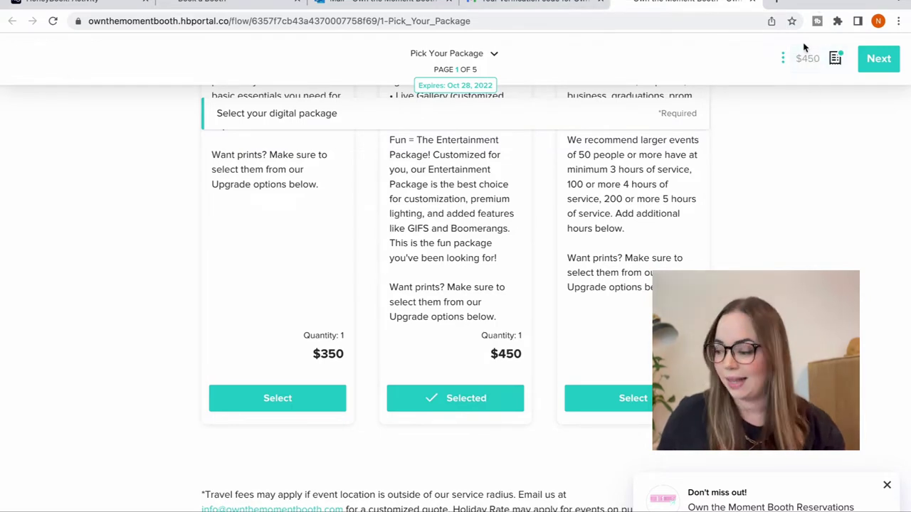
scroll(824, 79, "down", 5)
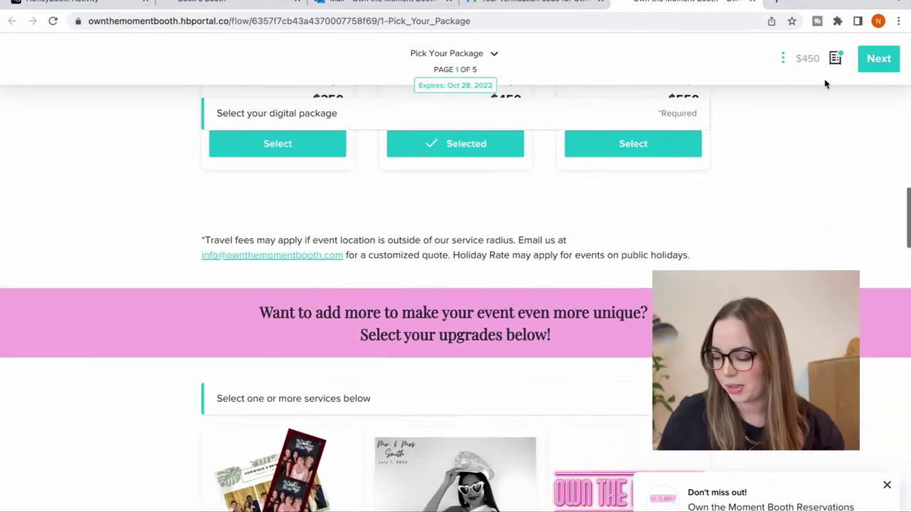
scroll(824, 82, "down", 3)
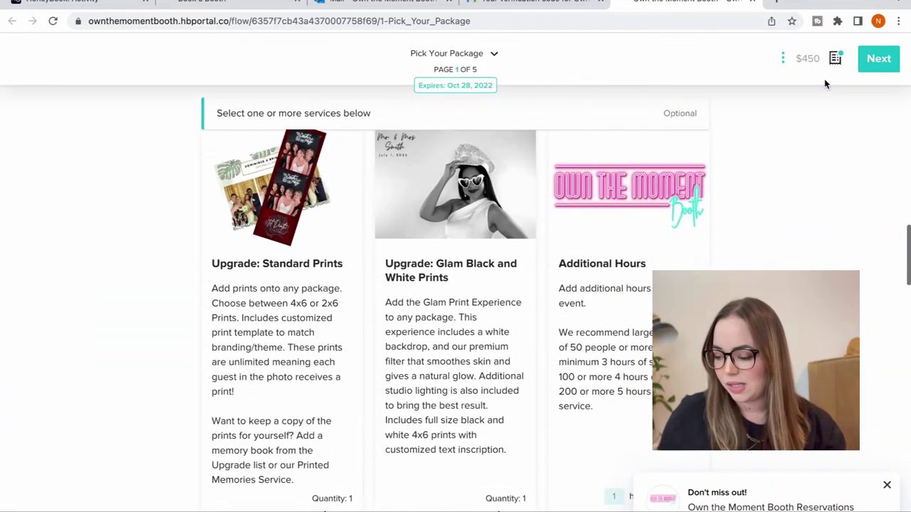
scroll(826, 84, "down", 2)
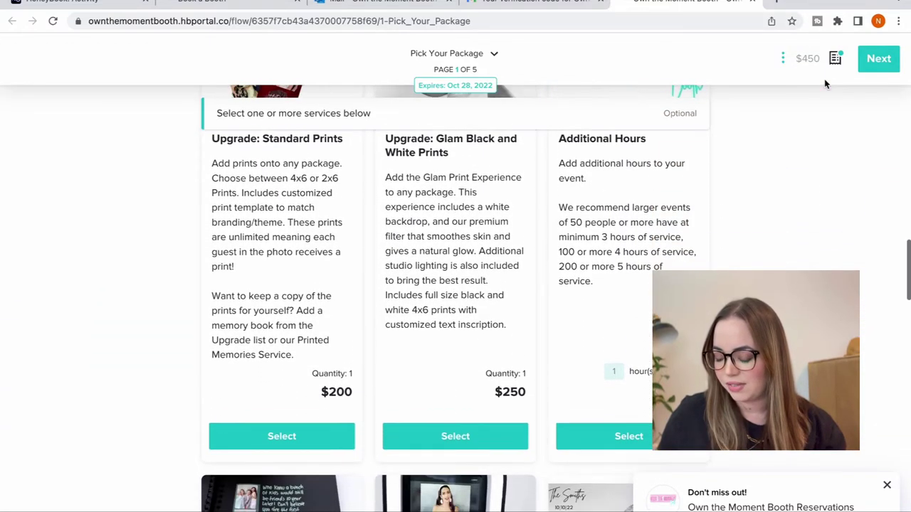
left_click(602, 436)
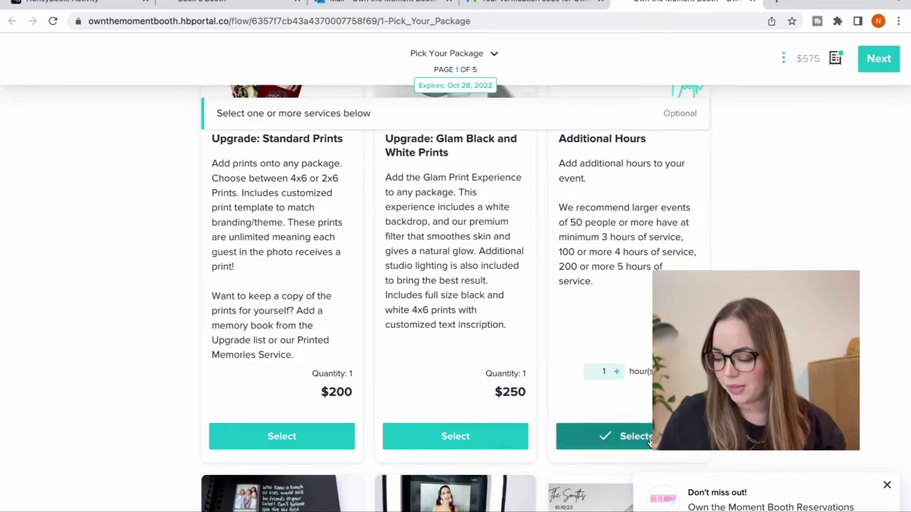
left_click(301, 434)
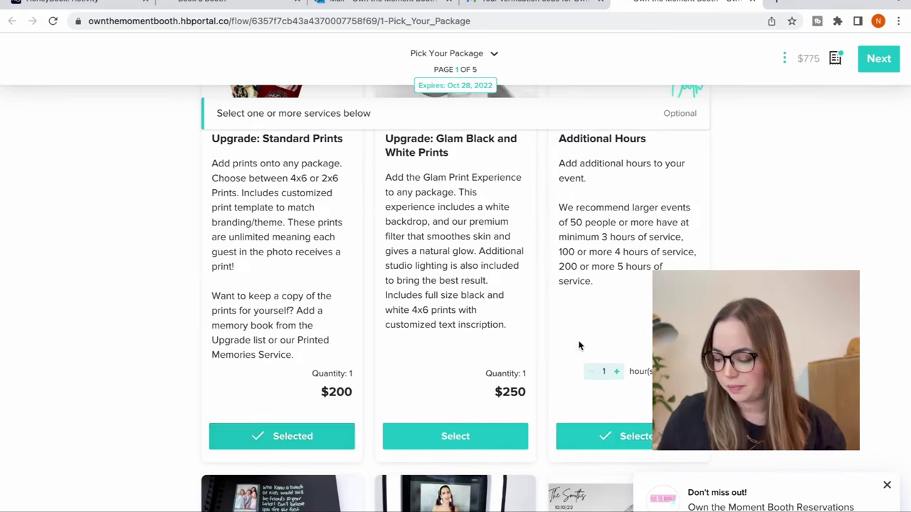
- Add Printed Memories to the selected services
scroll(579, 345, "down", 3)
scroll(579, 346, "down", 3)
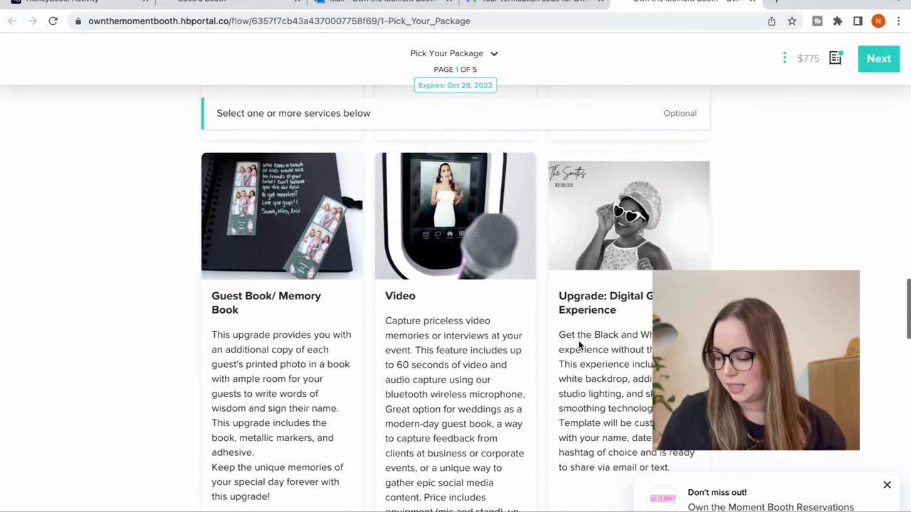
scroll(580, 343, "down", 5)
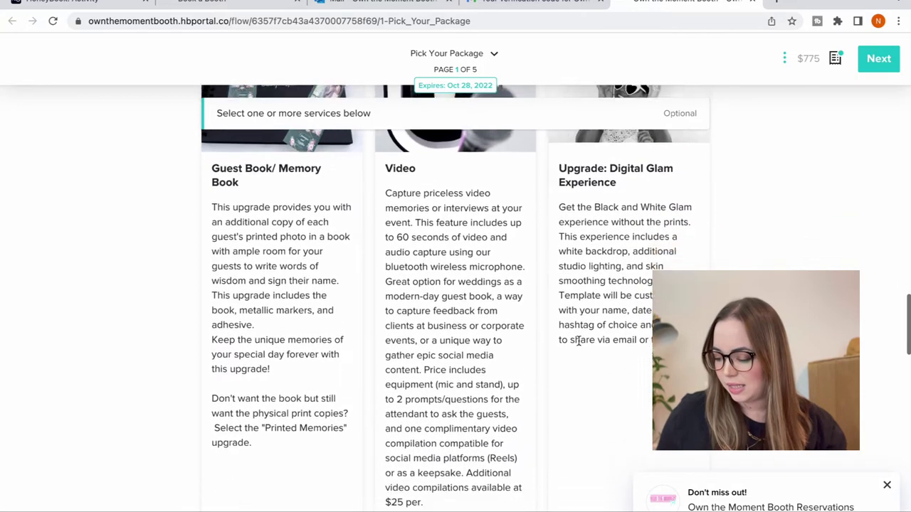
scroll(580, 346, "down", 4)
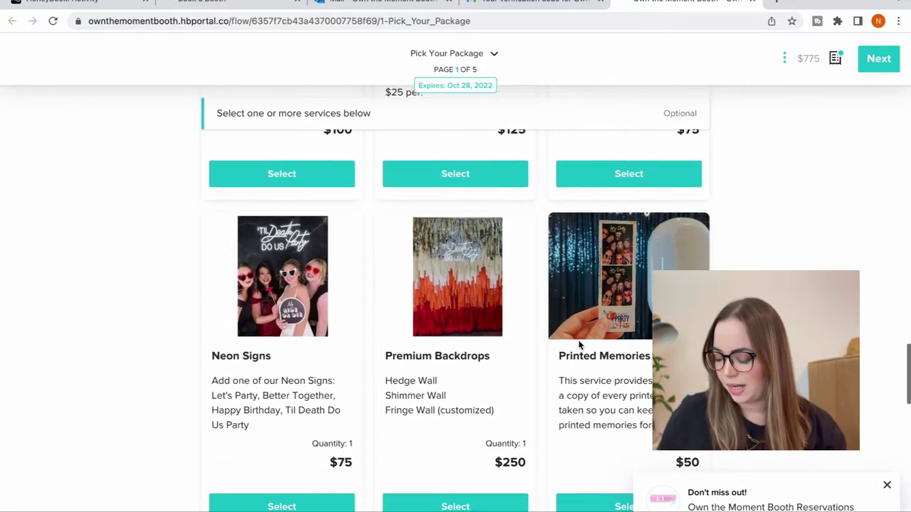
scroll(579, 343, "down", 3)
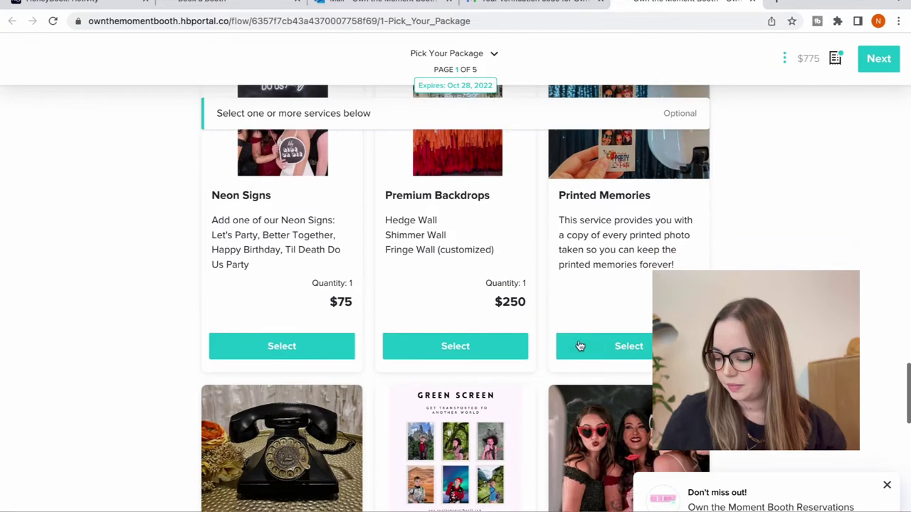
scroll(579, 346, "up", 2)
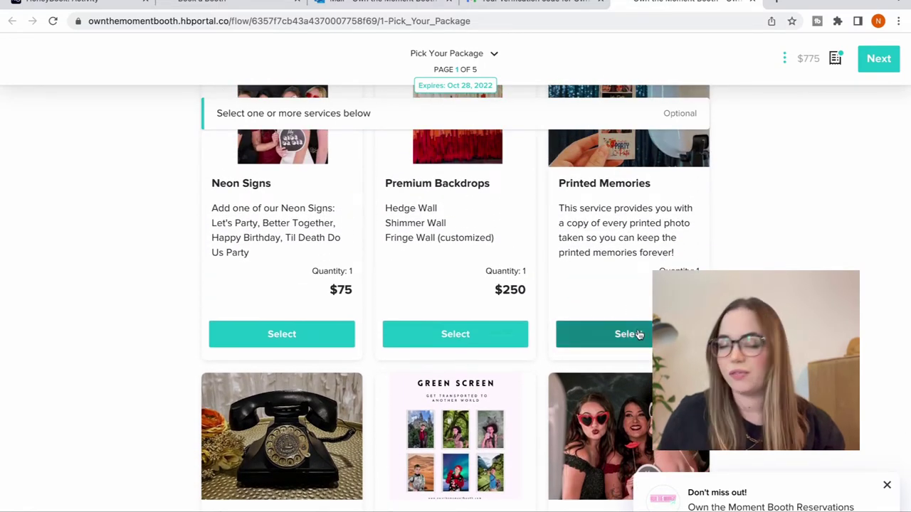
left_click(639, 334)
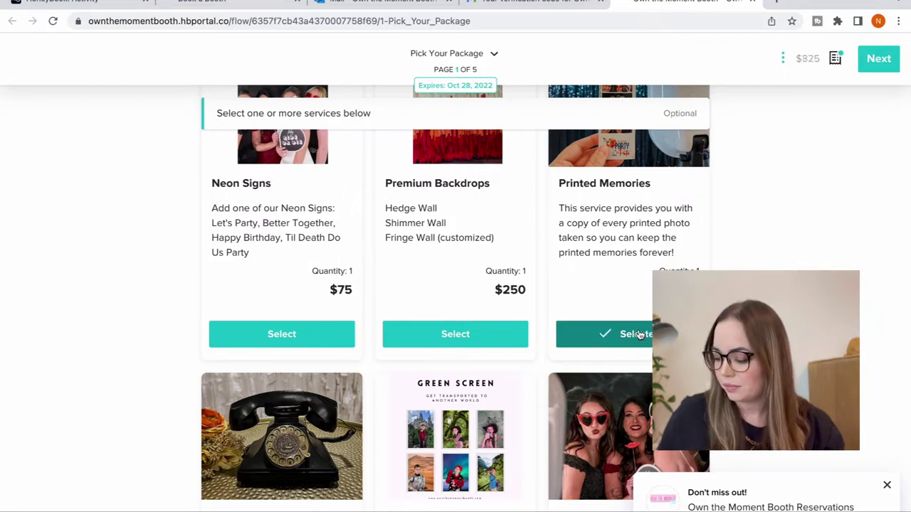
scroll(639, 331, "down", 3)
scroll(638, 331, "down", 6)
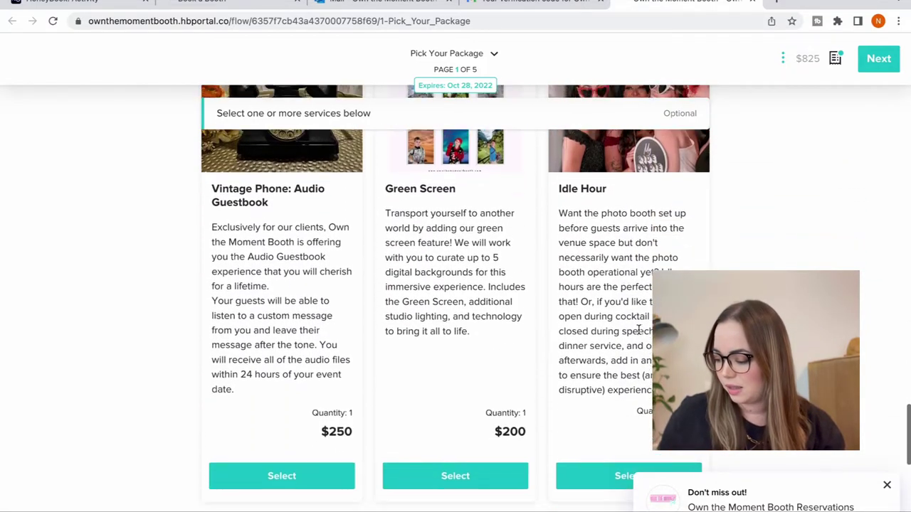
scroll(638, 334, "down", 3)
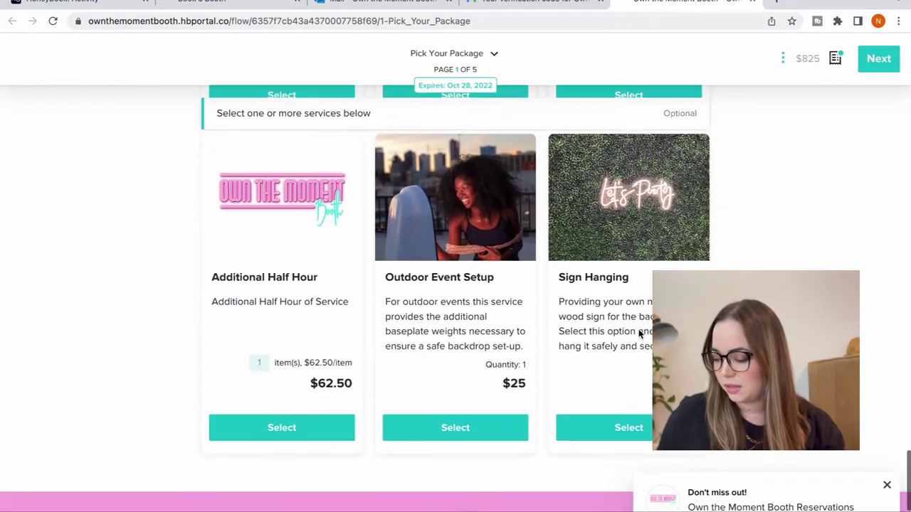
scroll(638, 334, "down", 2)
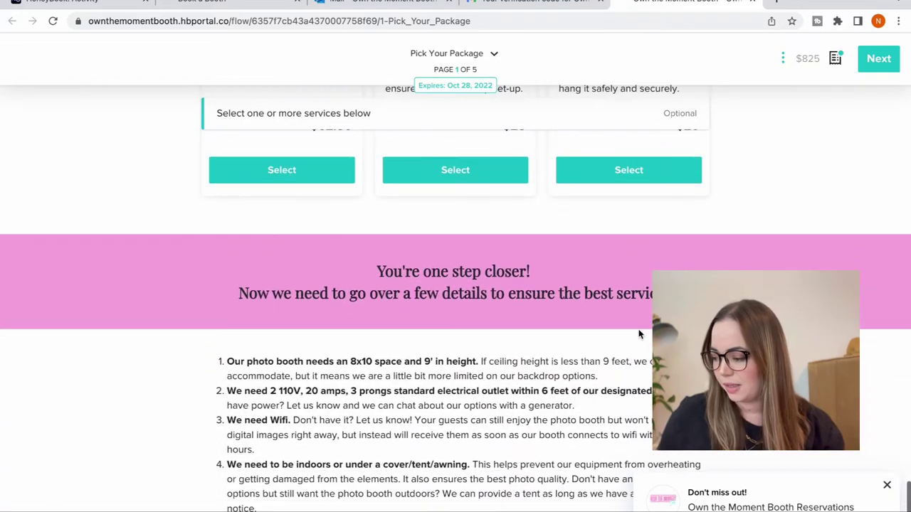
scroll(638, 335, "up", 6)
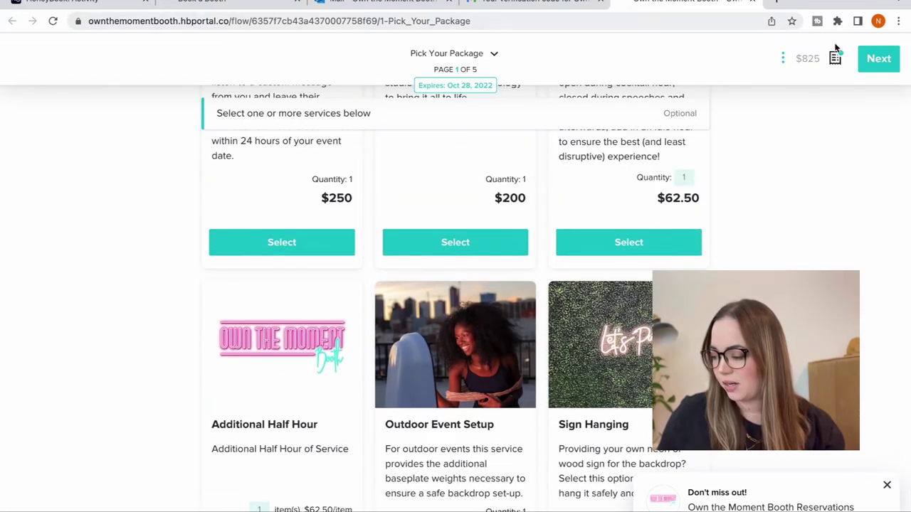
- Review the $825 selection summary, then close it
left_click(834, 60)
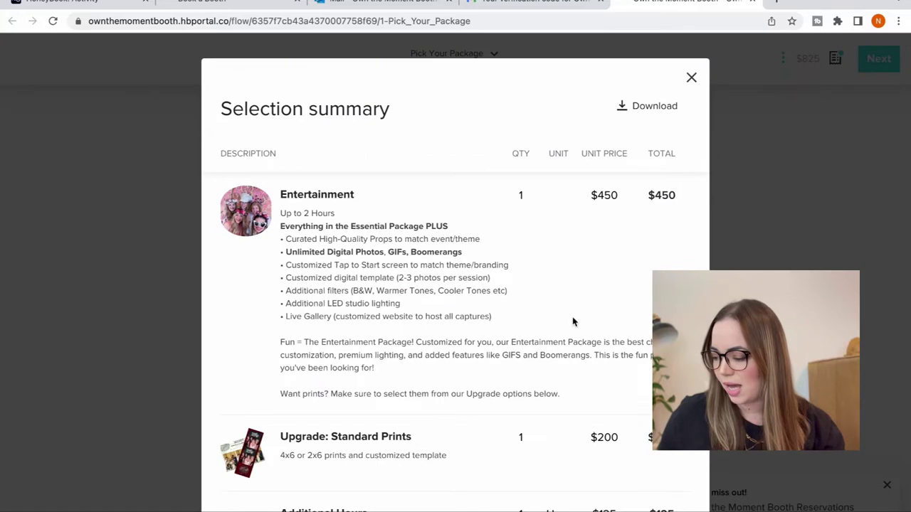
scroll(573, 320, "down", 3)
scroll(574, 321, "up", 2)
scroll(574, 321, "up", 1)
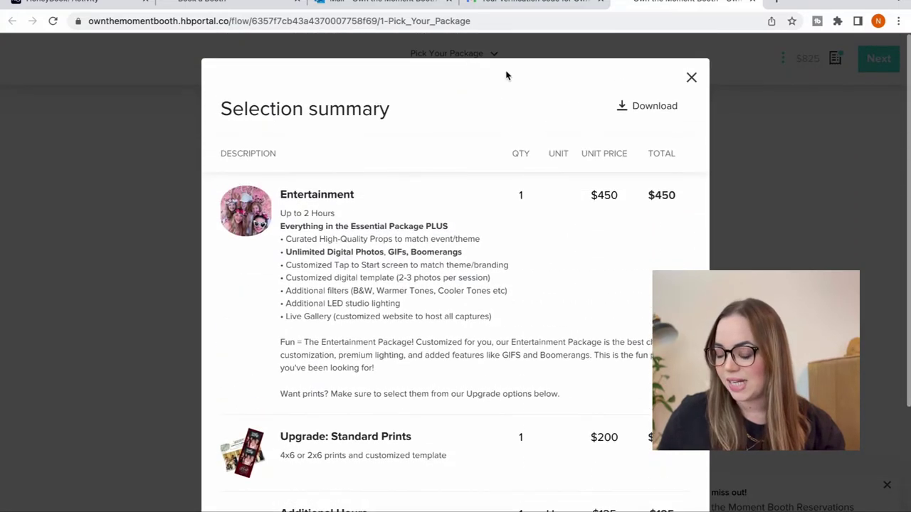
scroll(500, 305, "down", 4)
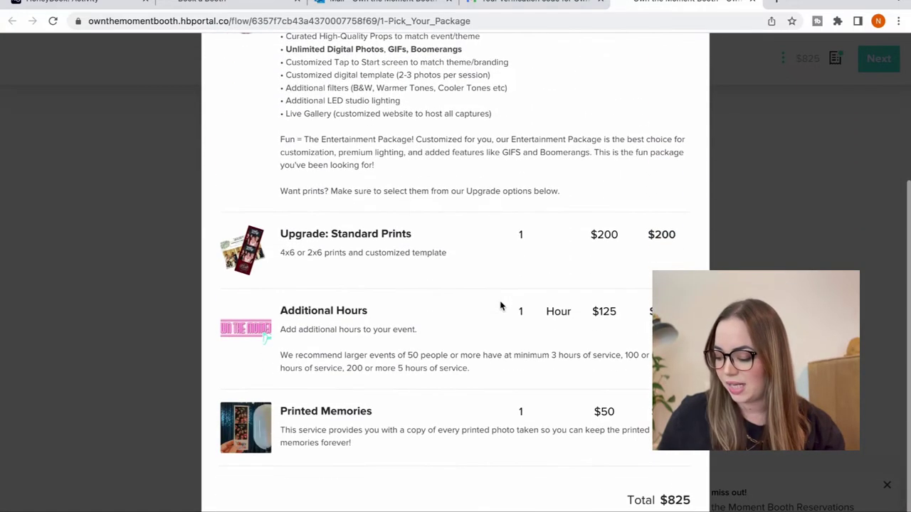
key("Escape")
- Move past the space, power, Wi-Fi and shelter requirements to the rental contract page
scroll(455, 298, "down", 6)
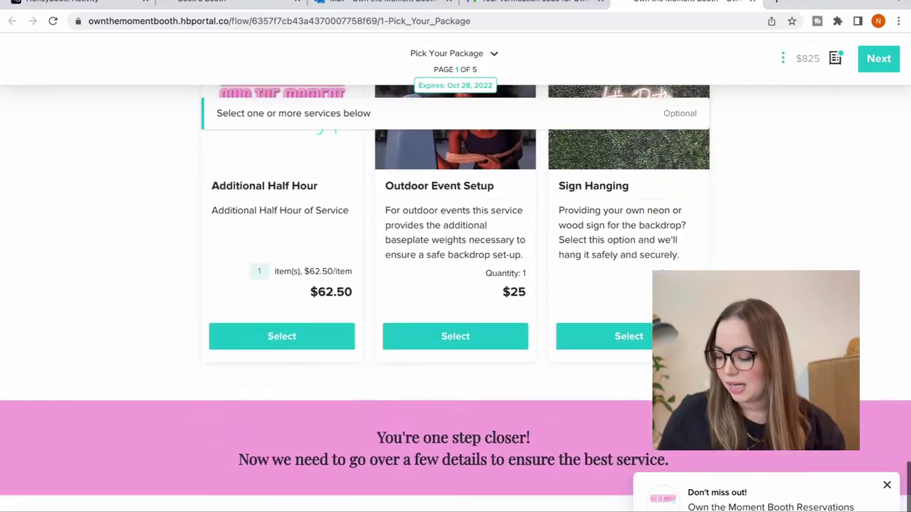
scroll(455, 299, "down", 1)
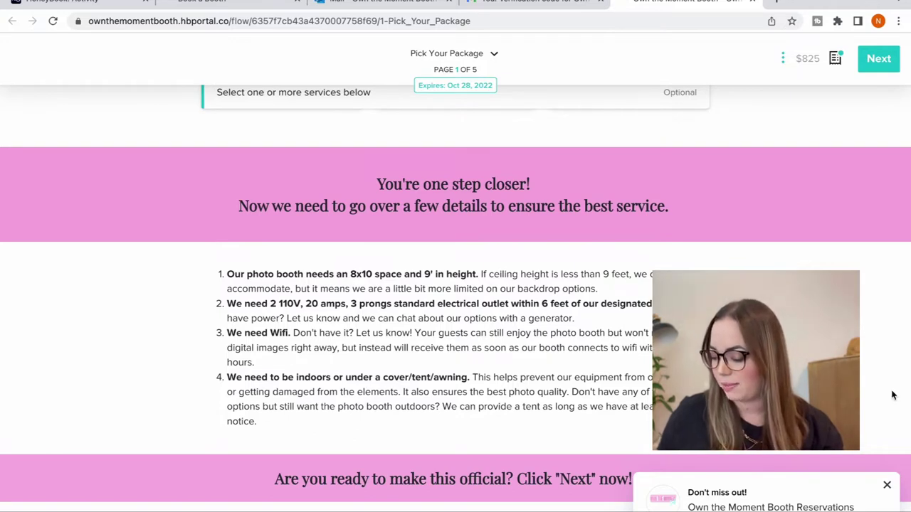
left_click(873, 65)
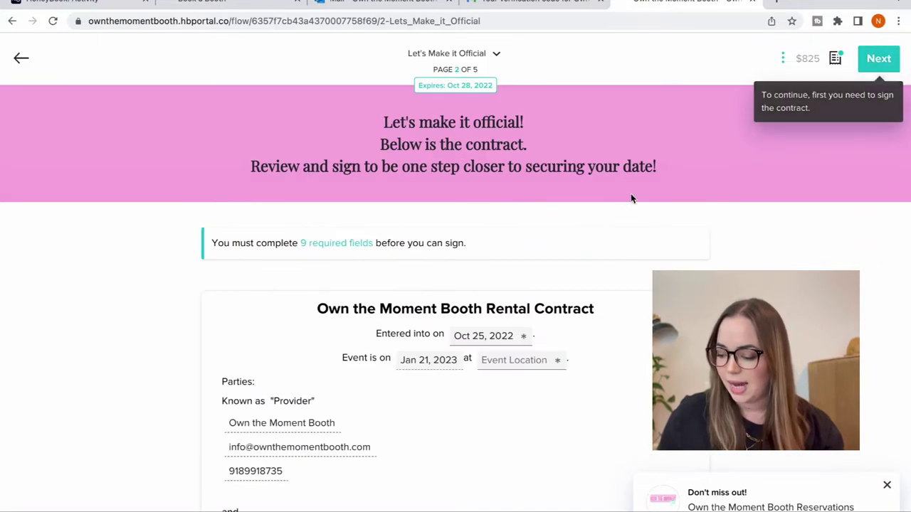
- Review the contract signatures and continue to the invoice
scroll(625, 201, "down", 2)
scroll(625, 200, "down", 3)
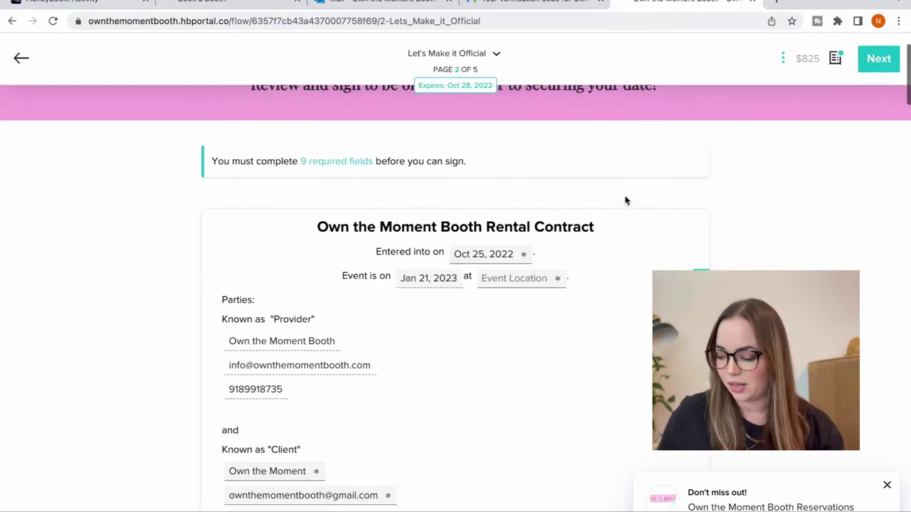
scroll(620, 396, "down", 15)
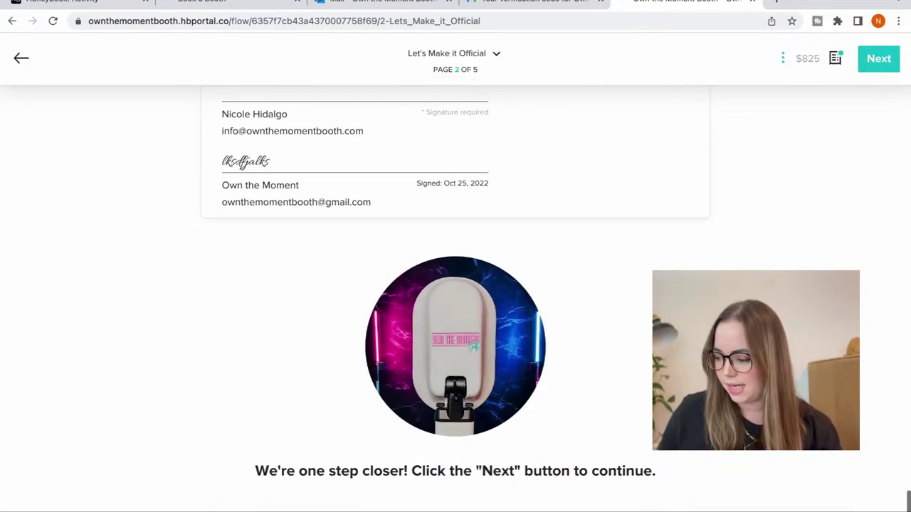
left_click(885, 63)
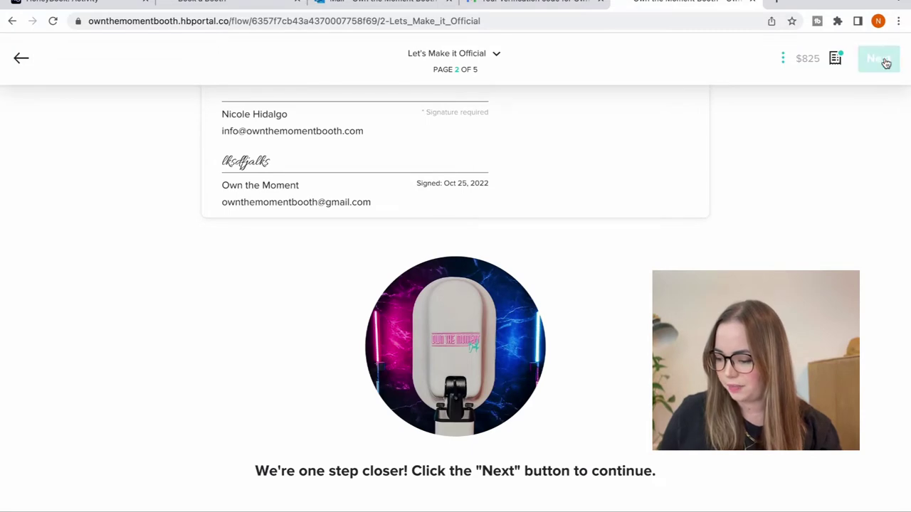
- Check the $825 invoice and payment schedule, then reach the $150.00 Payment page
scroll(653, 257, "down", 1)
scroll(654, 257, "down", 9)
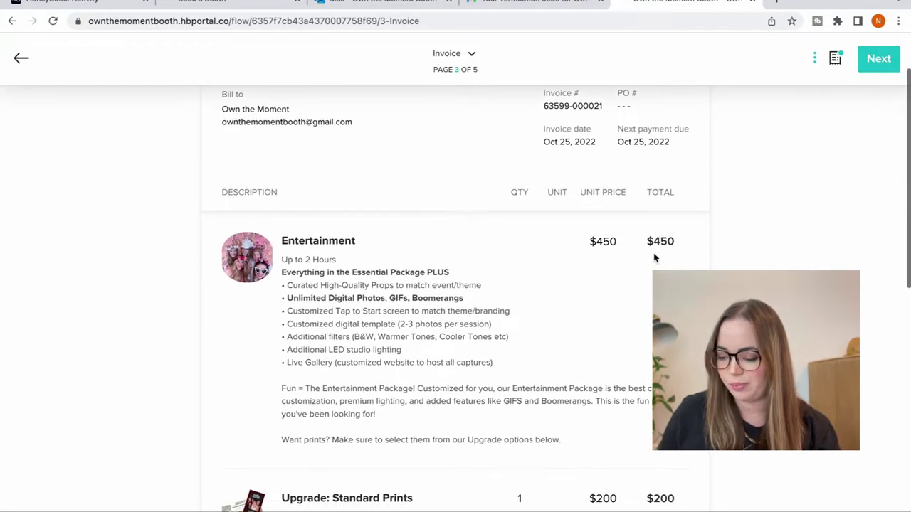
scroll(654, 258, "down", 4)
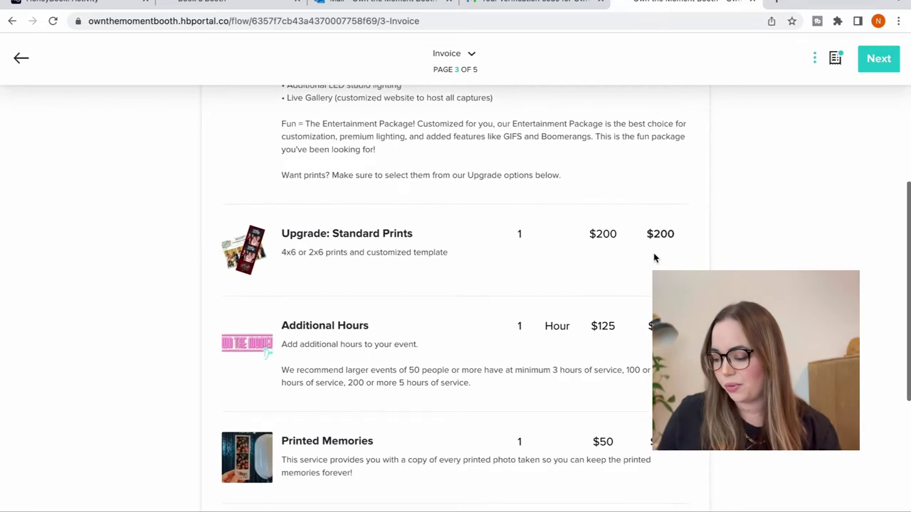
scroll(655, 257, "down", 2)
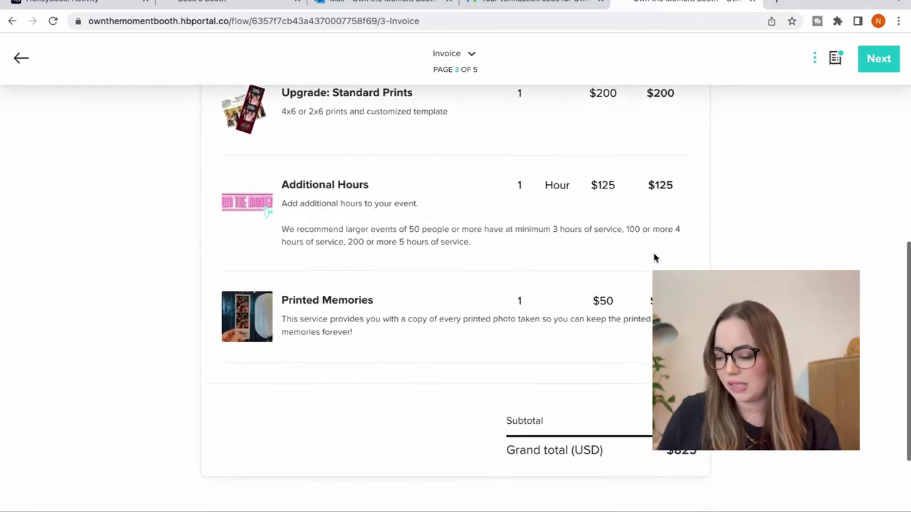
scroll(655, 257, "up", 2)
scroll(655, 258, "down", 5)
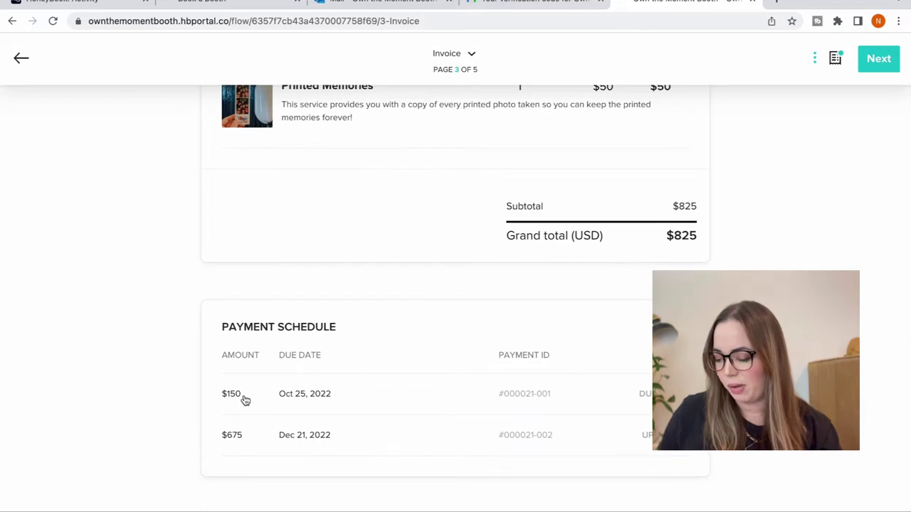
left_click(878, 62)
scroll(702, 246, "down", 8)
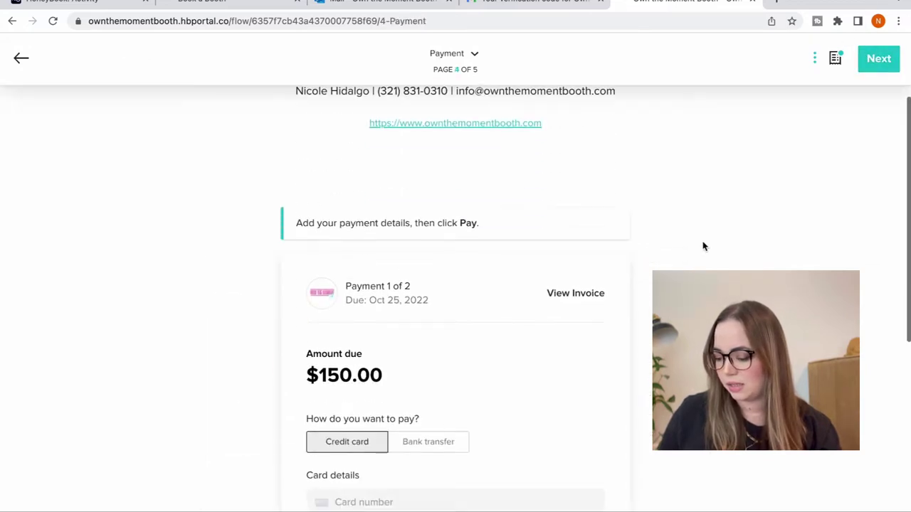
scroll(702, 247, "up", 8)
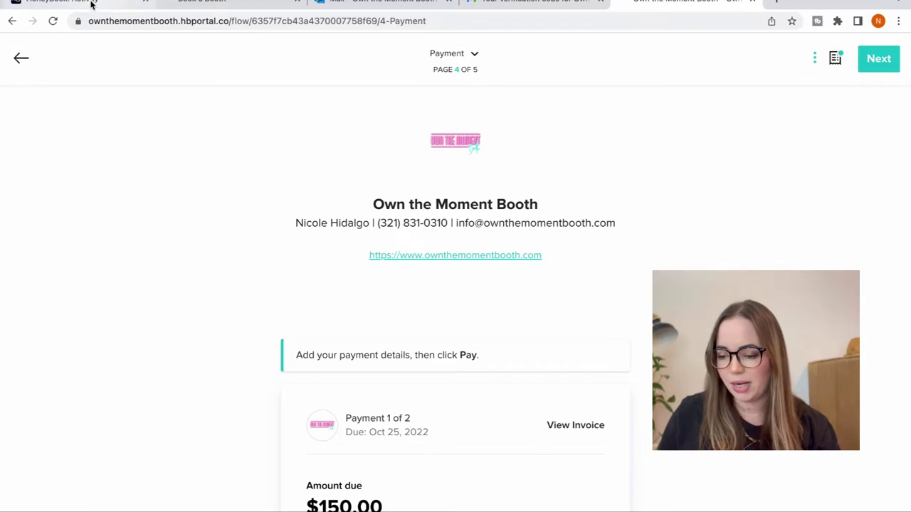
- Switch to the project's Activity tab and browse the signature and $825 selection entries
left_click(61, 2)
scroll(106, 267, "up", 5)
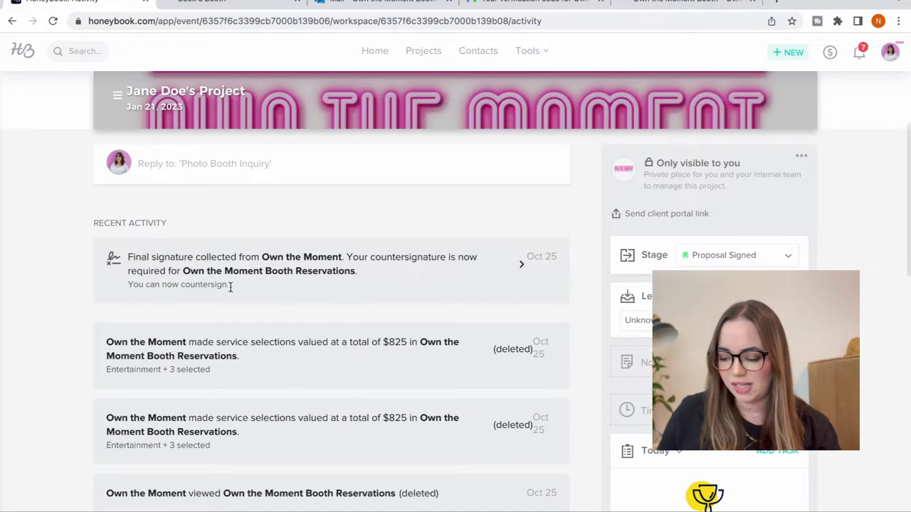
scroll(230, 448, "down", 2)
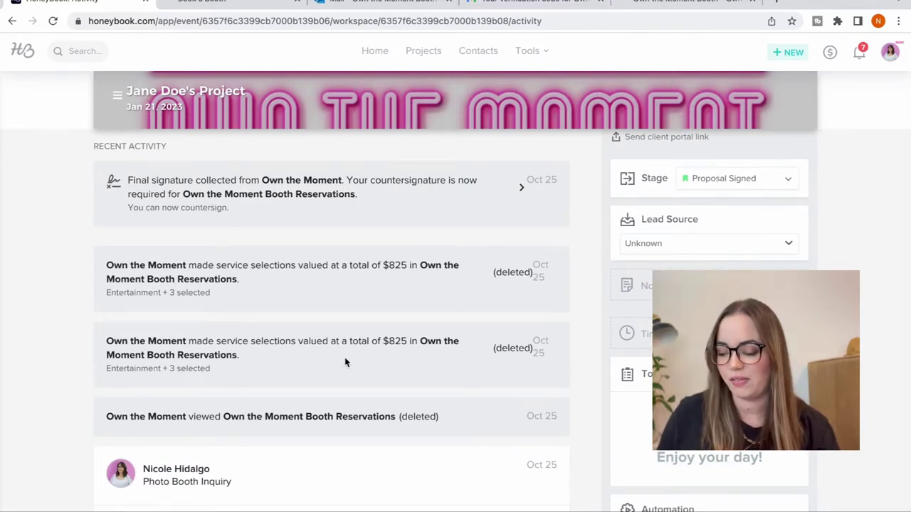
scroll(304, 188, "down", 6)
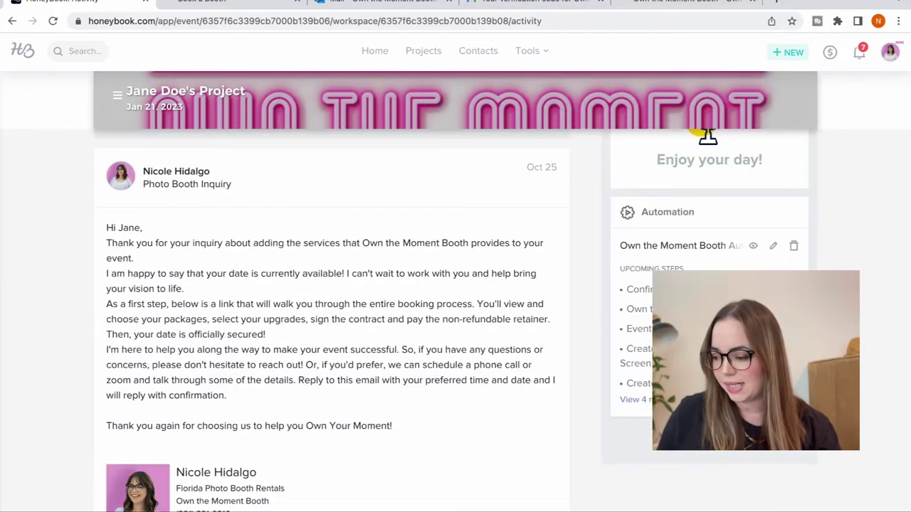
scroll(455, 285, "up", 10)
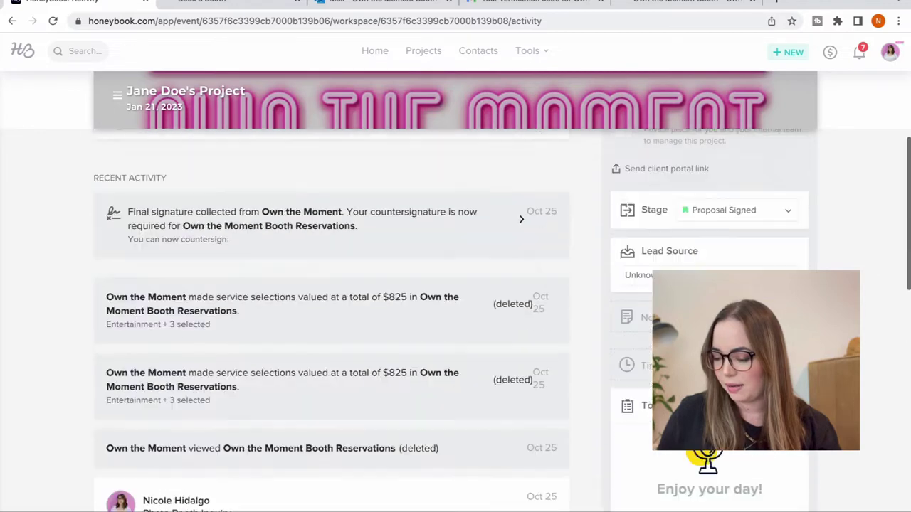
left_click(527, 51)
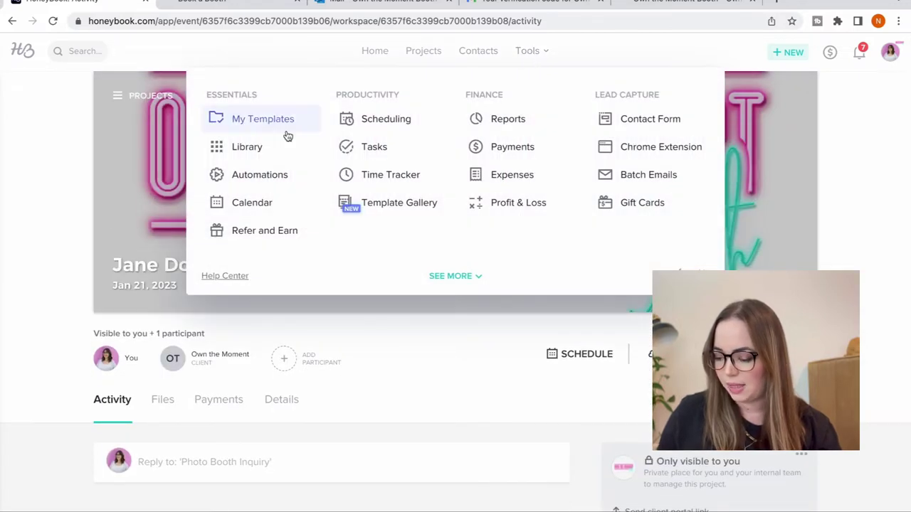
left_click(266, 175)
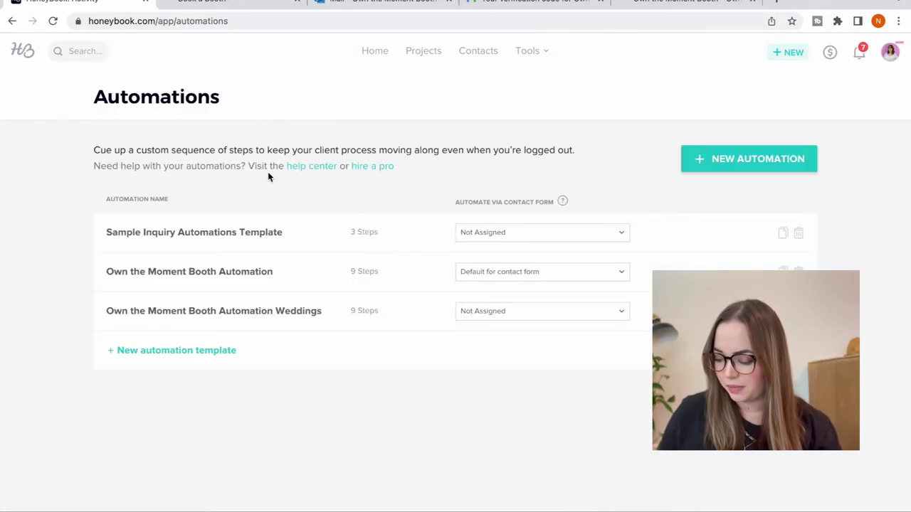
left_click(242, 275)
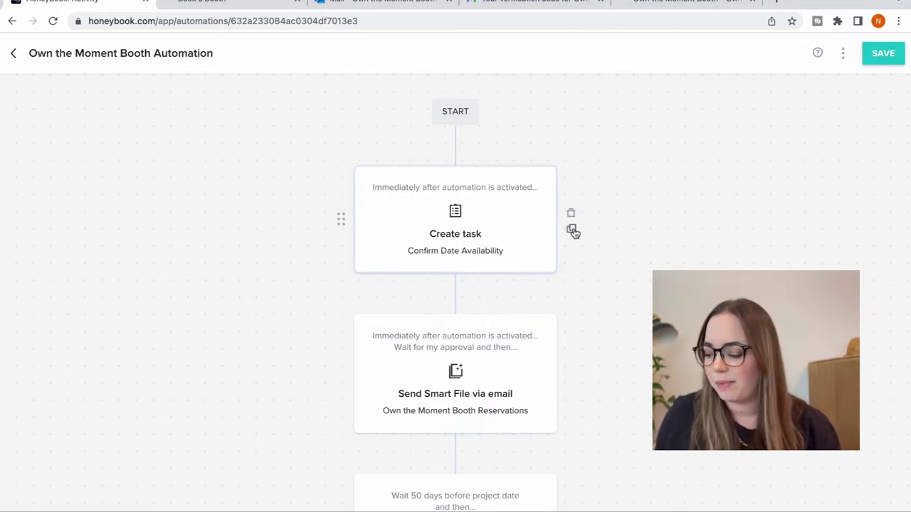
scroll(561, 244, "down", 1)
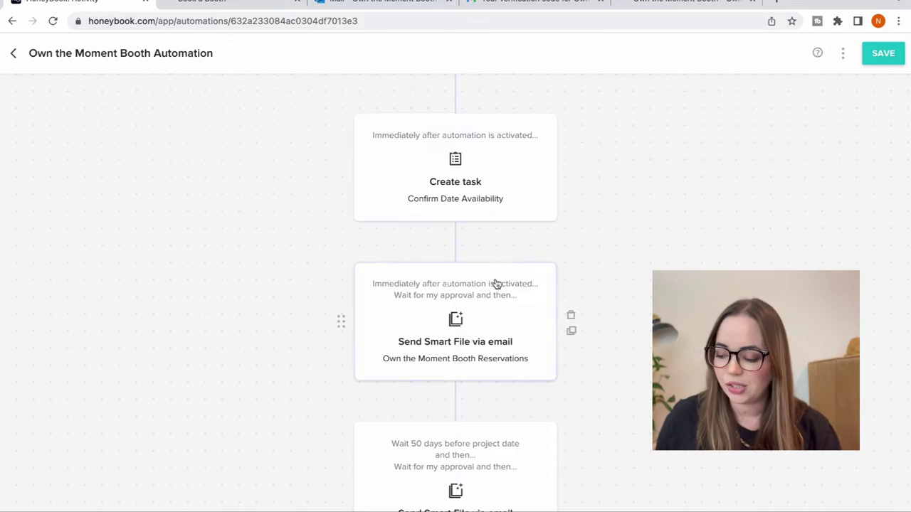
scroll(494, 304, "down", 2)
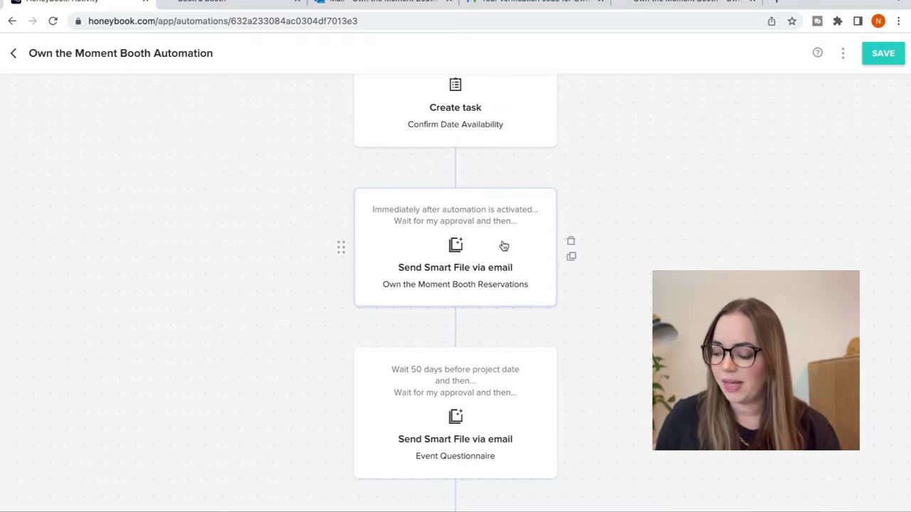
scroll(541, 247, "down", 1)
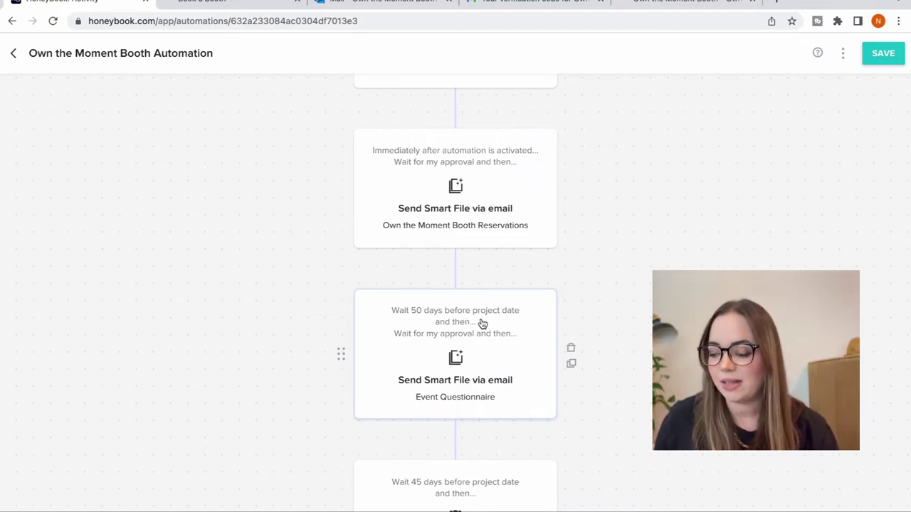
scroll(483, 324, "down", 1)
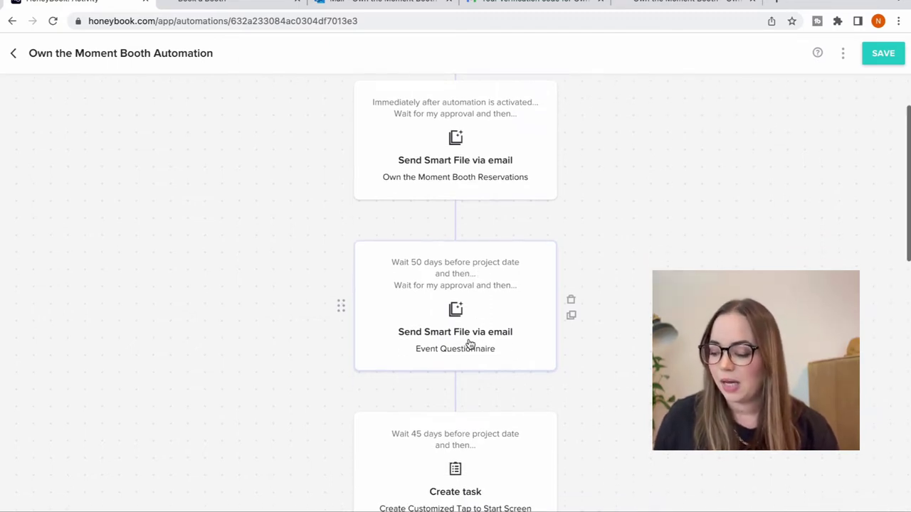
- Preview the Photo Booth Confirmation email from the Event Questionnaire step and read it through
left_click(469, 344)
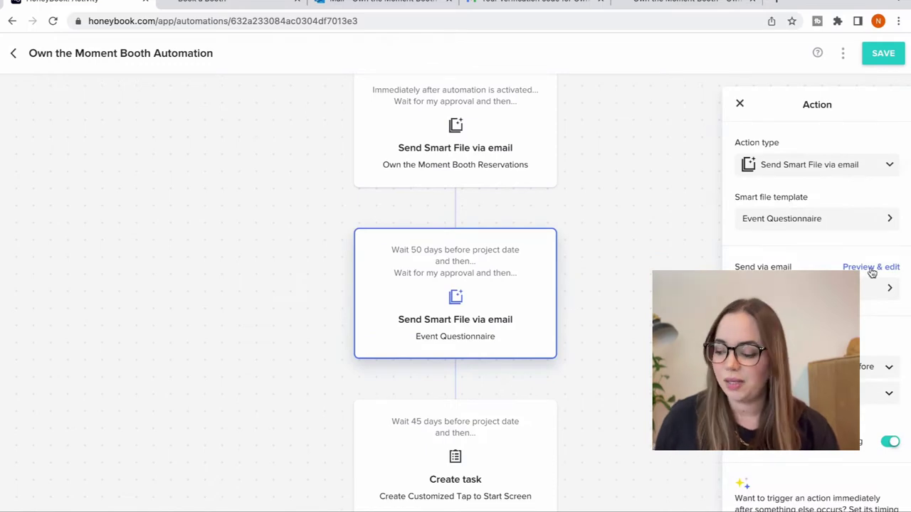
left_click(874, 268)
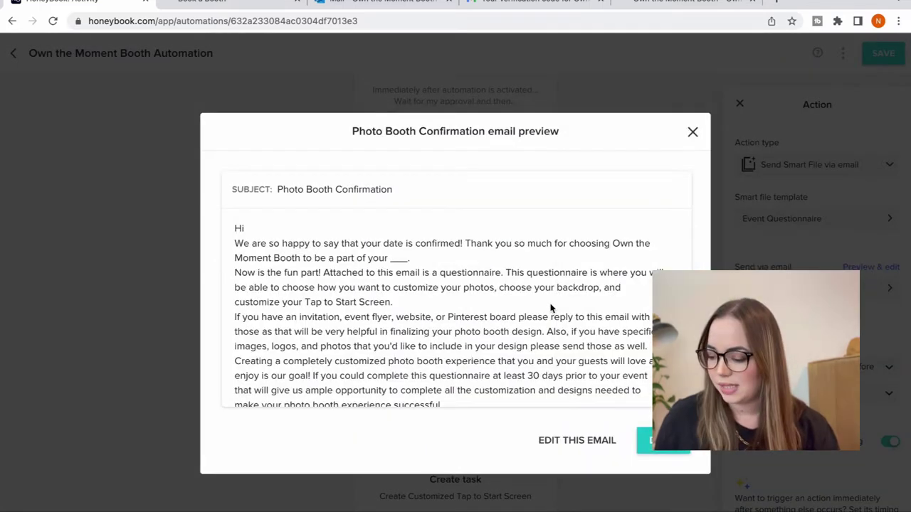
scroll(552, 308, "down", 1)
scroll(551, 307, "down", 1)
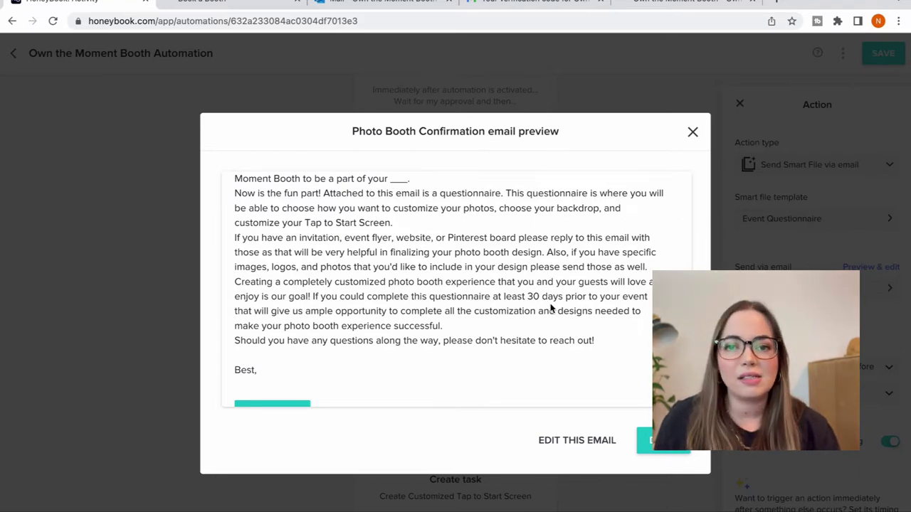
scroll(551, 307, "down", 4)
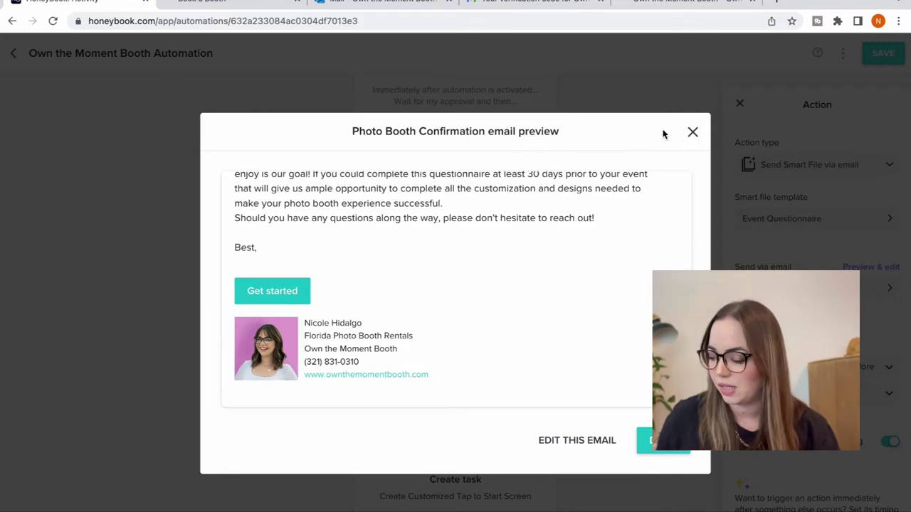
scroll(523, 216, "up", 5)
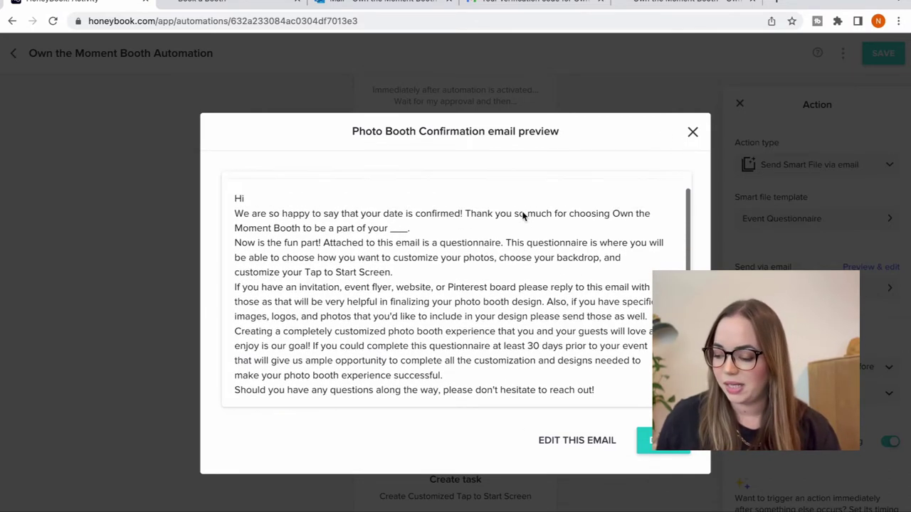
scroll(523, 215, "down", 5)
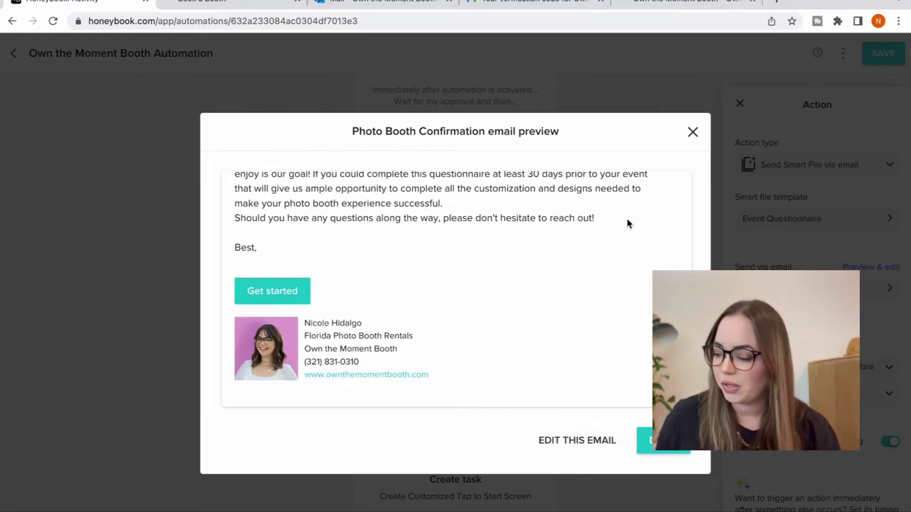
- Close the email preview and select the Event Questionnaire smart file template
left_click(691, 132)
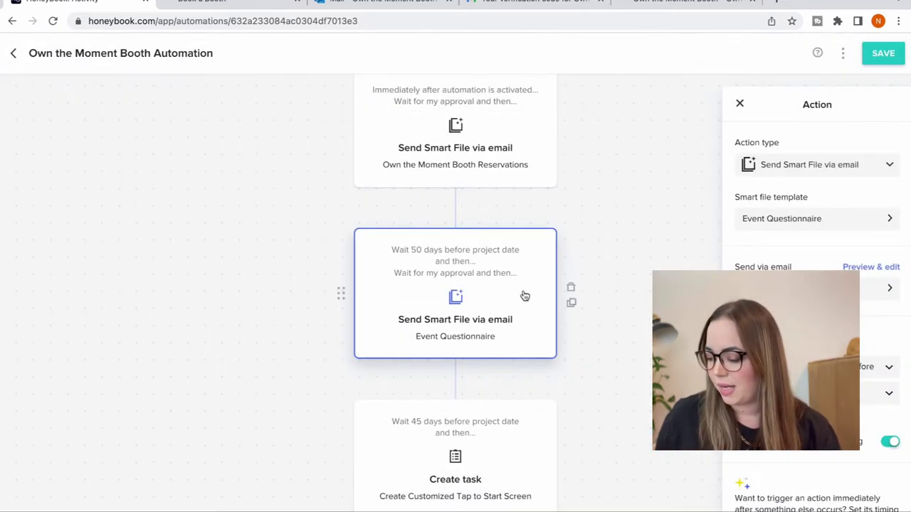
scroll(758, 385, "down", 1)
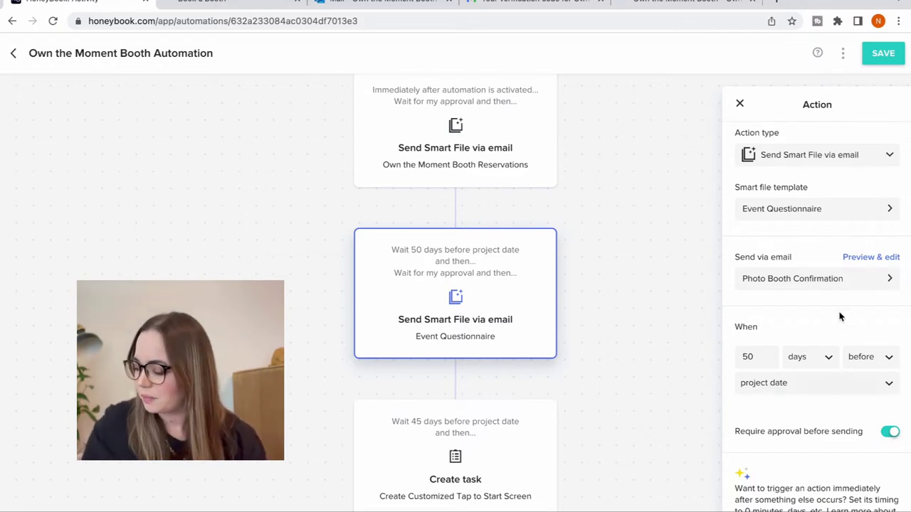
left_click(846, 207)
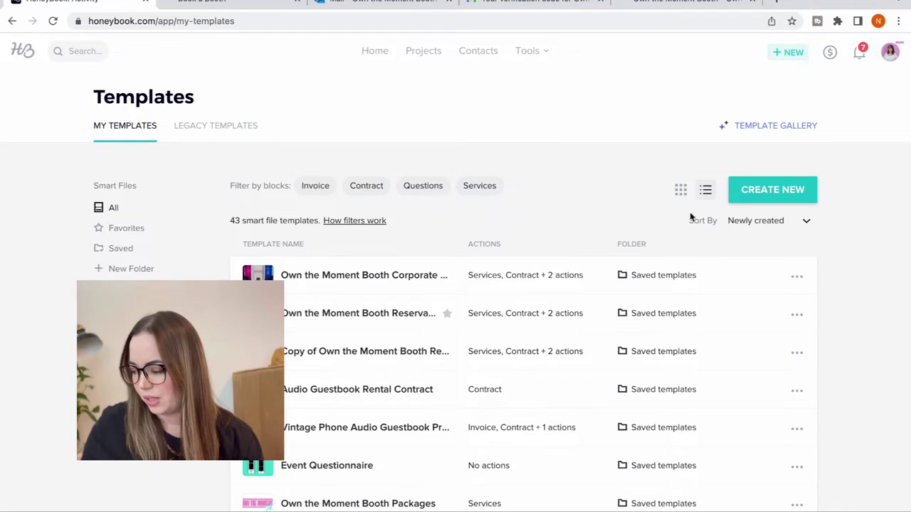
- Open Event Questionnaire in the editor and scroll to its 2 x 6, 4x6 and Overlay print options
left_click(761, 198)
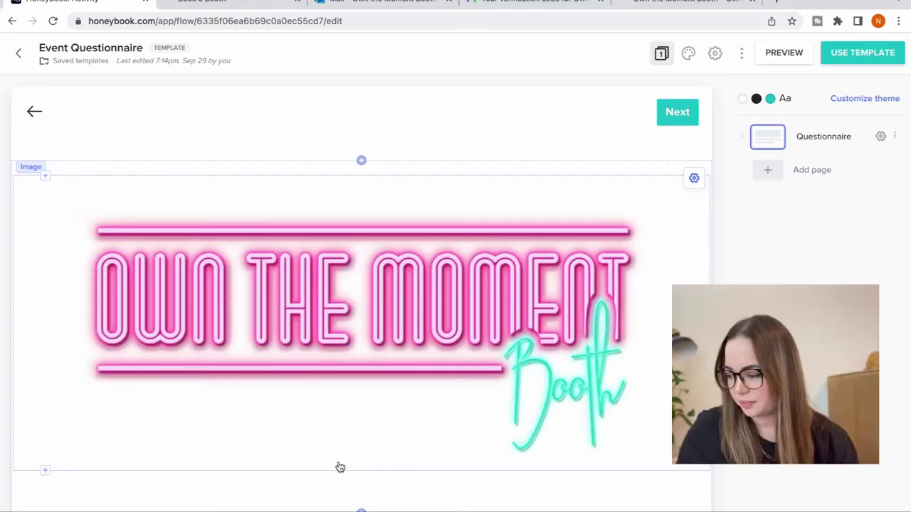
scroll(340, 466, "down", 1)
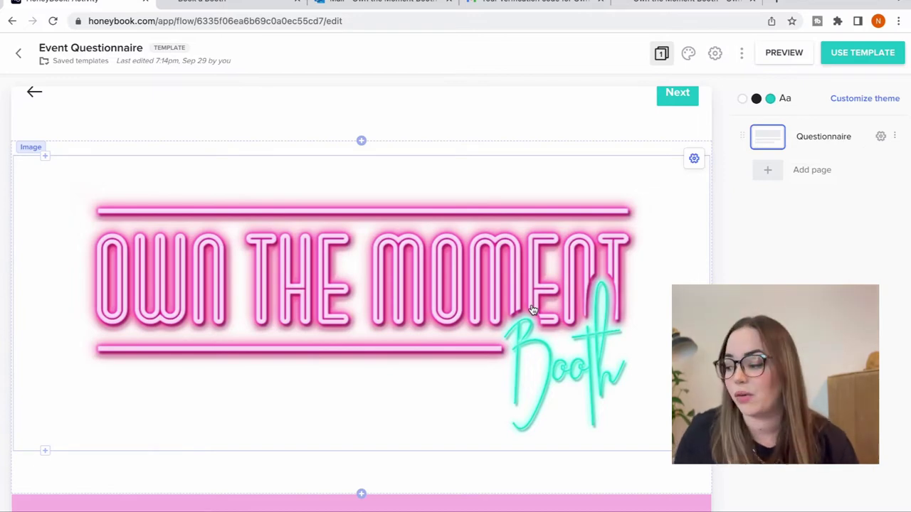
scroll(532, 310, "up", 1)
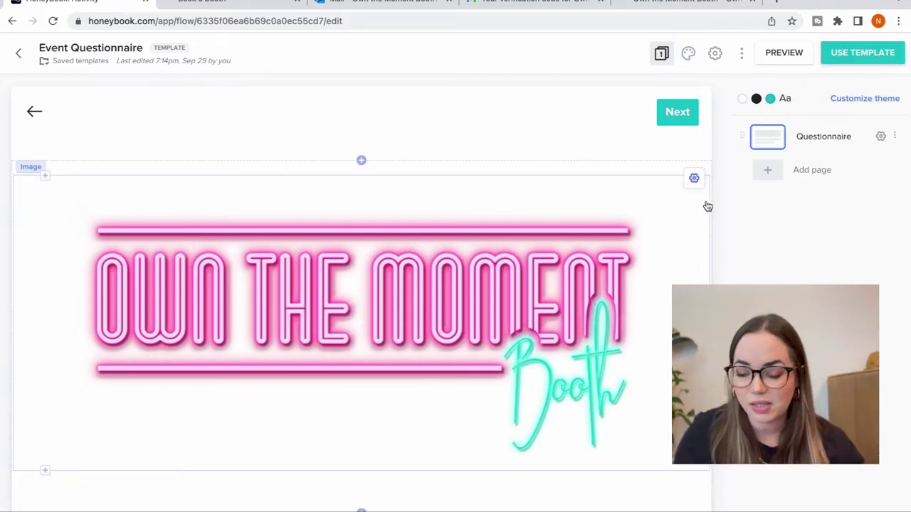
scroll(570, 275, "down", 3)
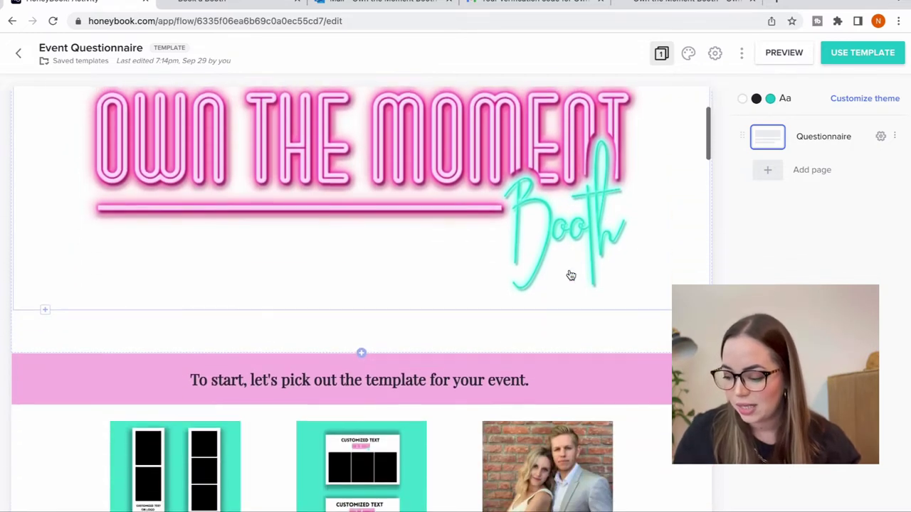
scroll(571, 275, "down", 1)
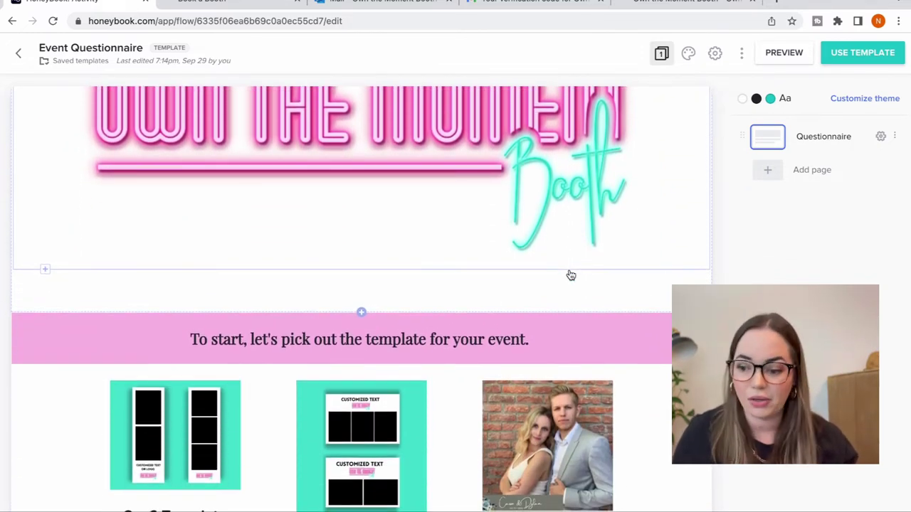
scroll(571, 276, "down", 3)
scroll(571, 275, "down", 5)
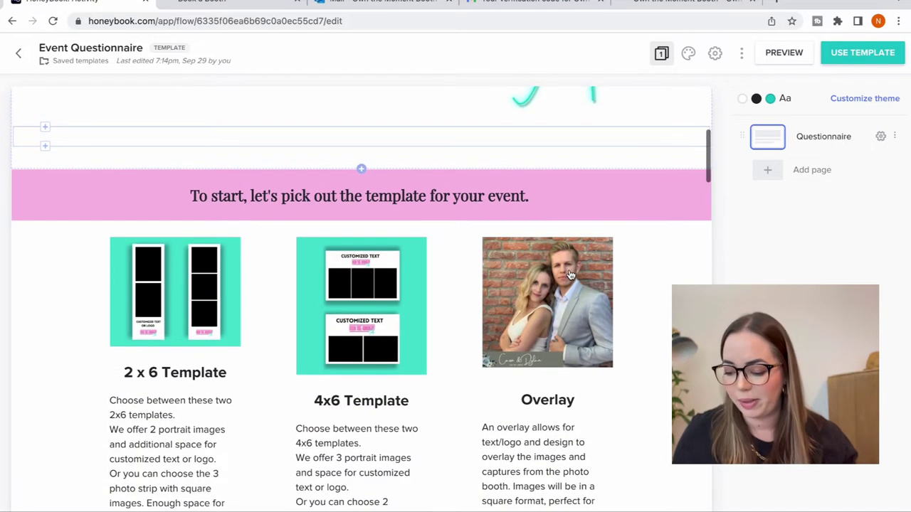
scroll(571, 275, "up", 3)
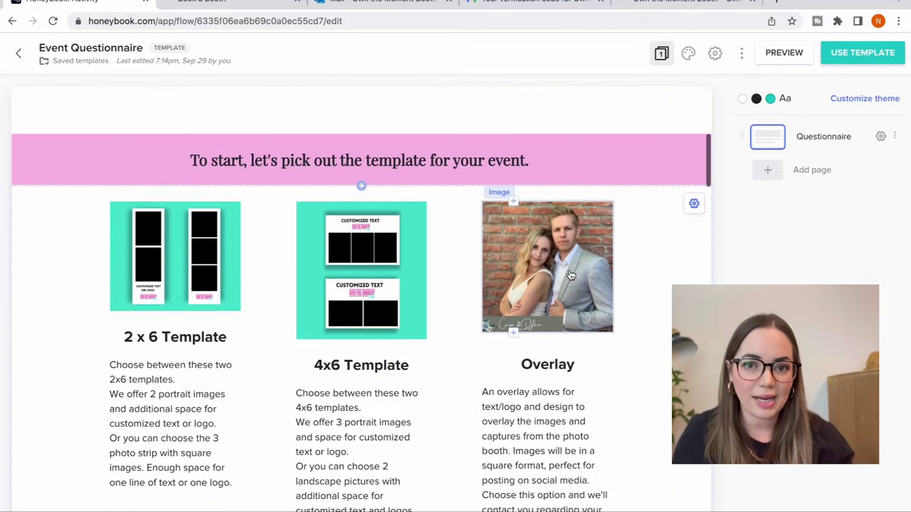
scroll(570, 275, "down", 1)
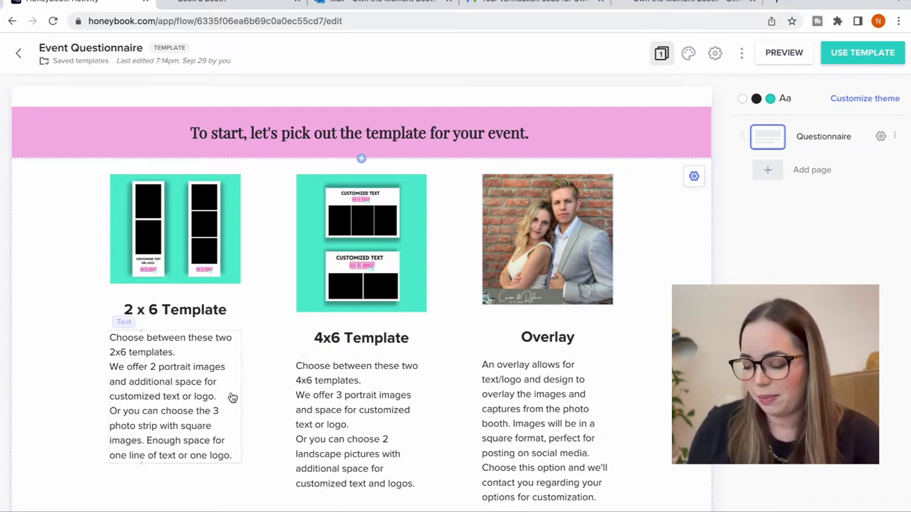
- Scroll through the print options, reading the Overlay square-format social media description
scroll(246, 340, "down", 2)
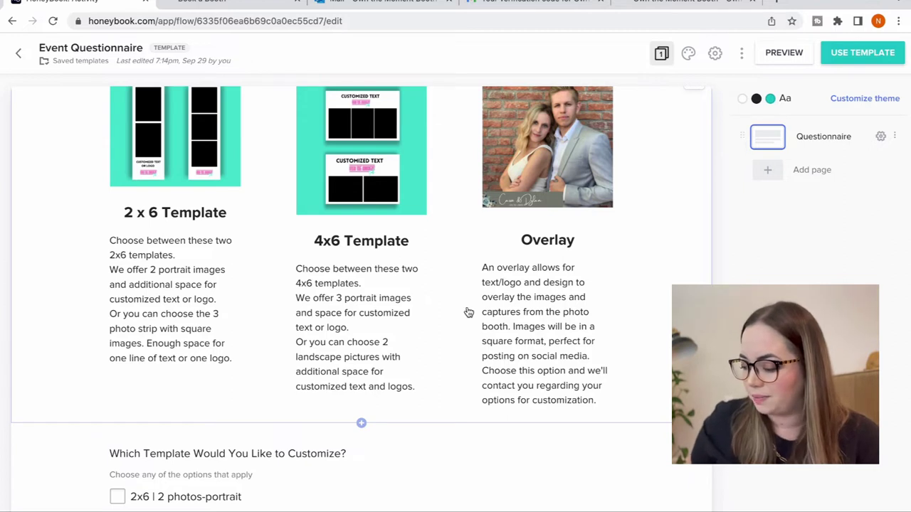
scroll(467, 313, "up", 2)
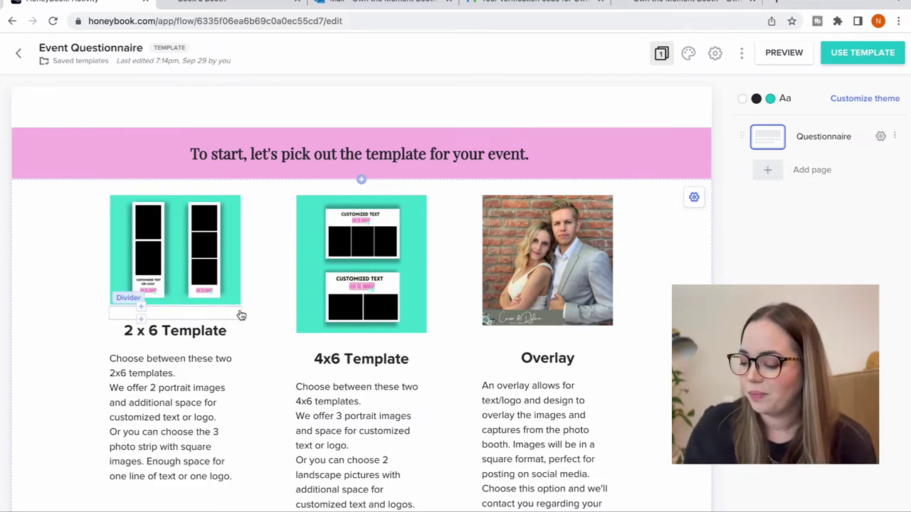
scroll(211, 275, "down", 1)
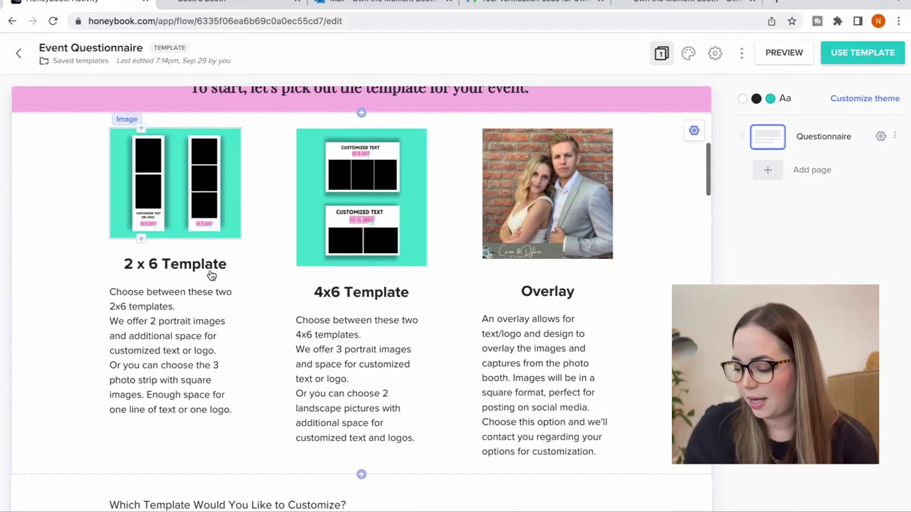
scroll(210, 274, "down", 1)
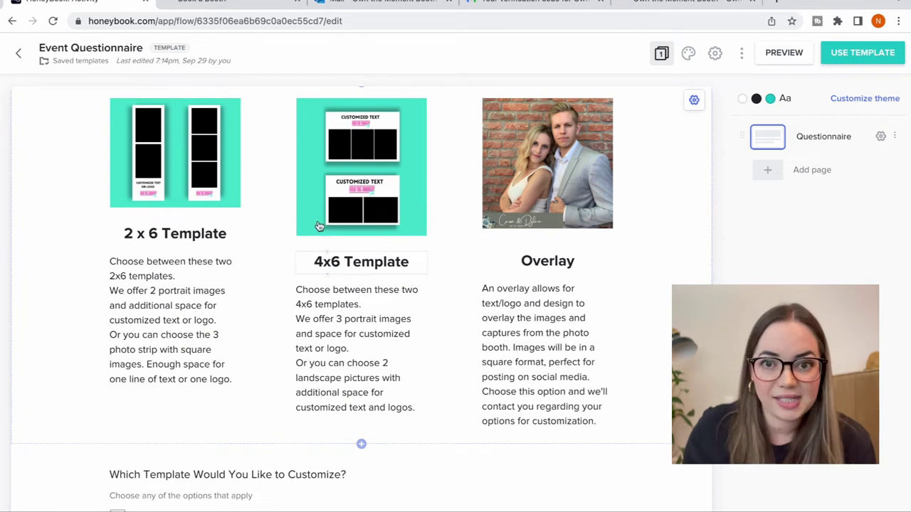
scroll(418, 239, "up", 1)
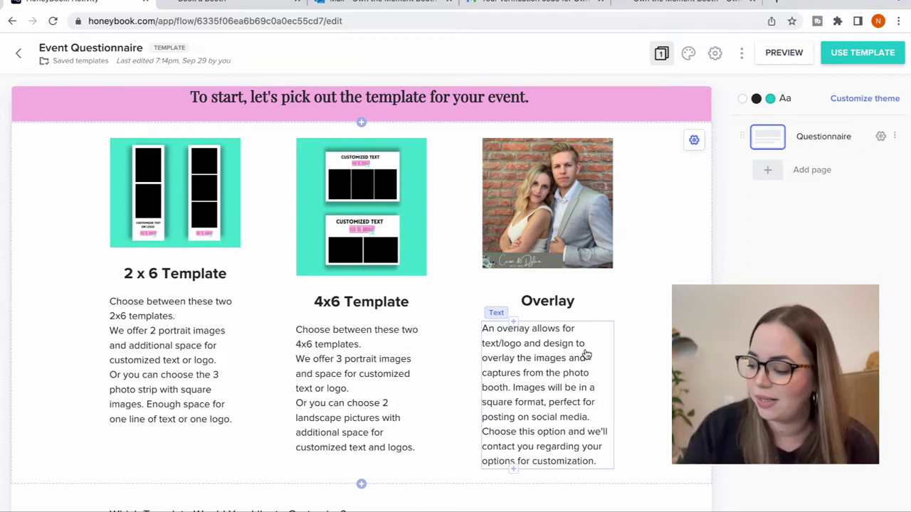
scroll(584, 354, "down", 5)
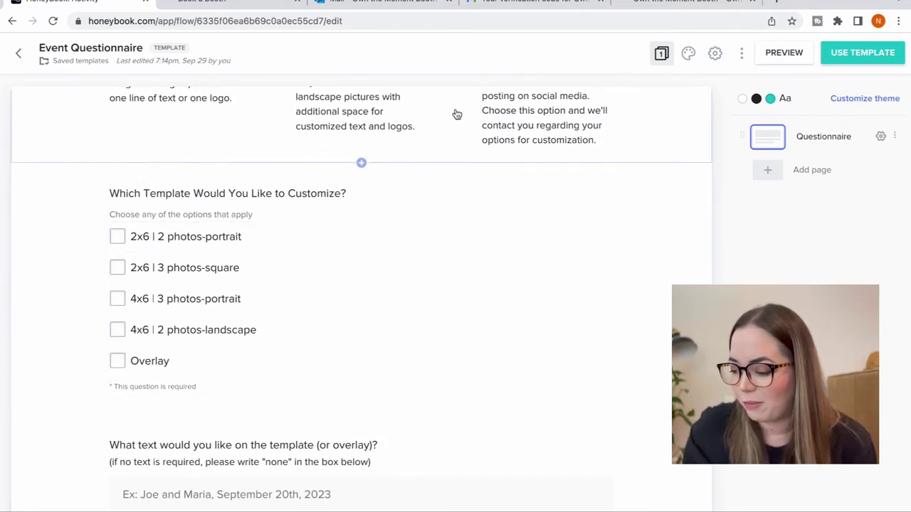
scroll(449, 115, "up", 5)
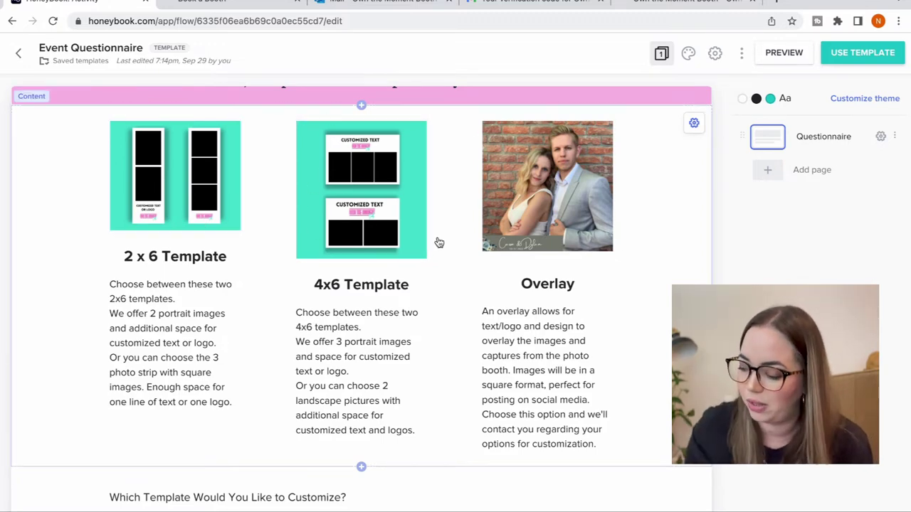
scroll(439, 243, "down", 1)
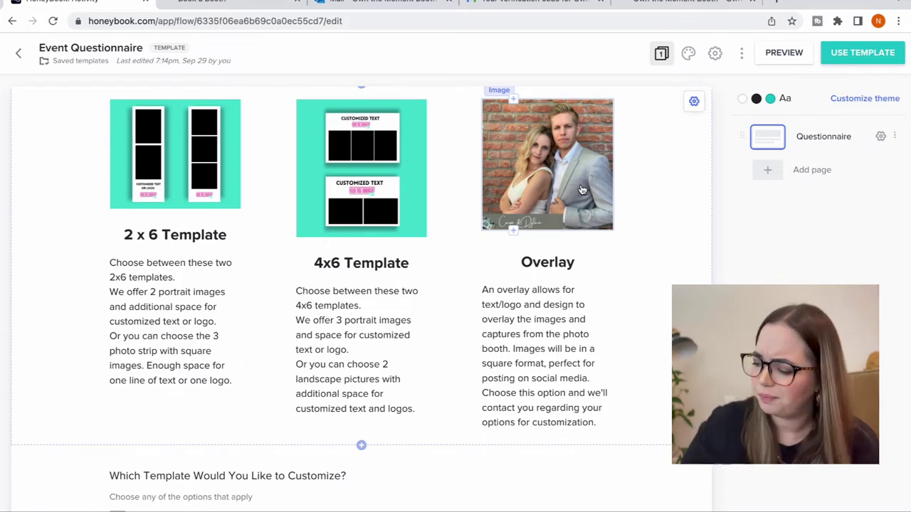
scroll(582, 189, "down", 3)
scroll(581, 189, "down", 2)
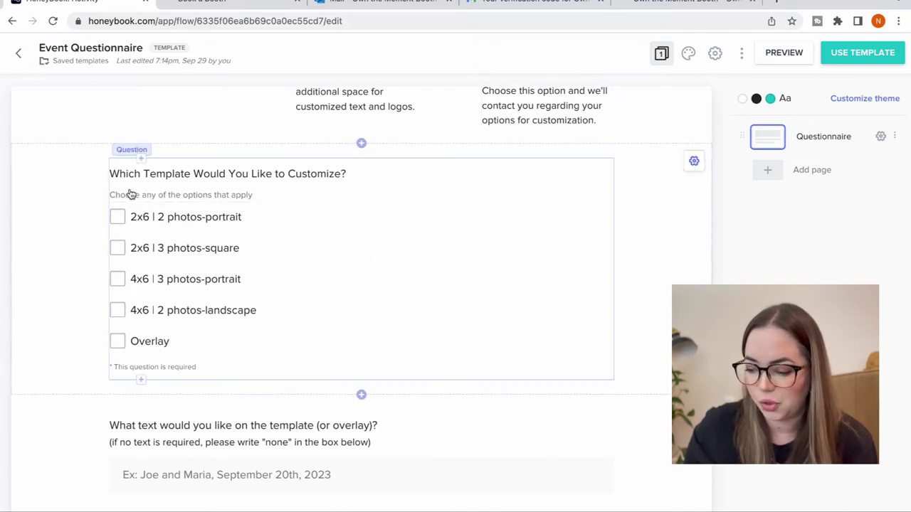
scroll(154, 371, "down", 3)
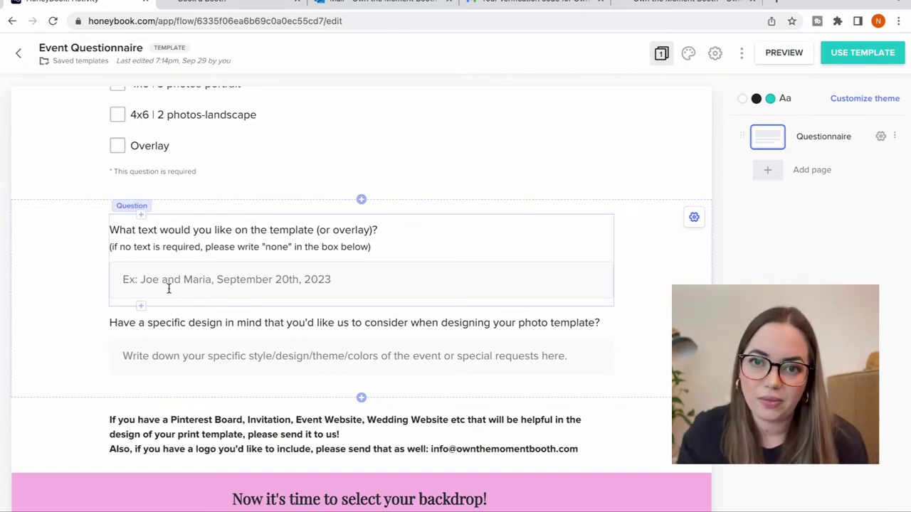
scroll(169, 288, "up", 8)
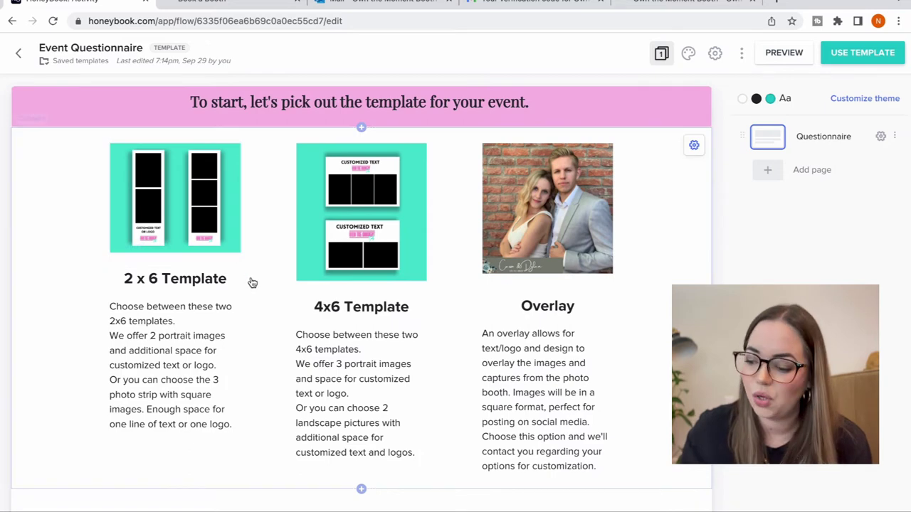
scroll(252, 334, "down", 2)
scroll(254, 375, "down", 6)
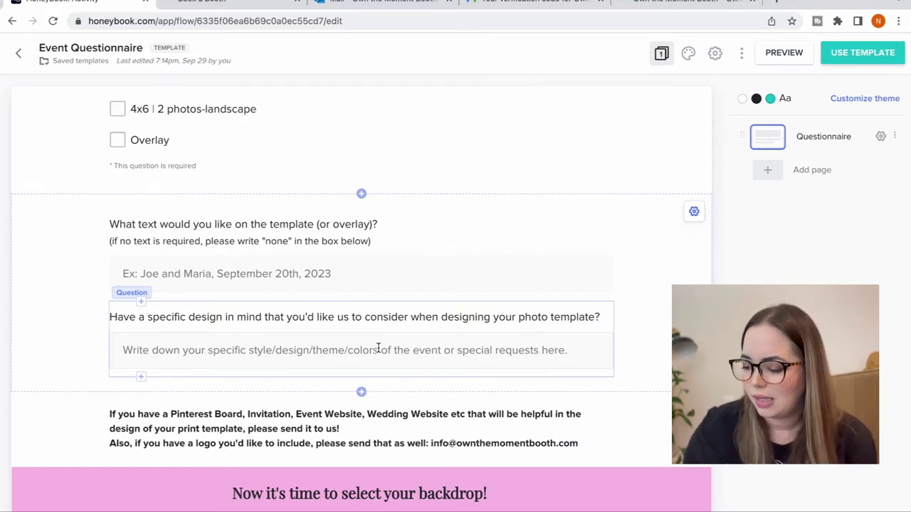
scroll(379, 347, "down", 3)
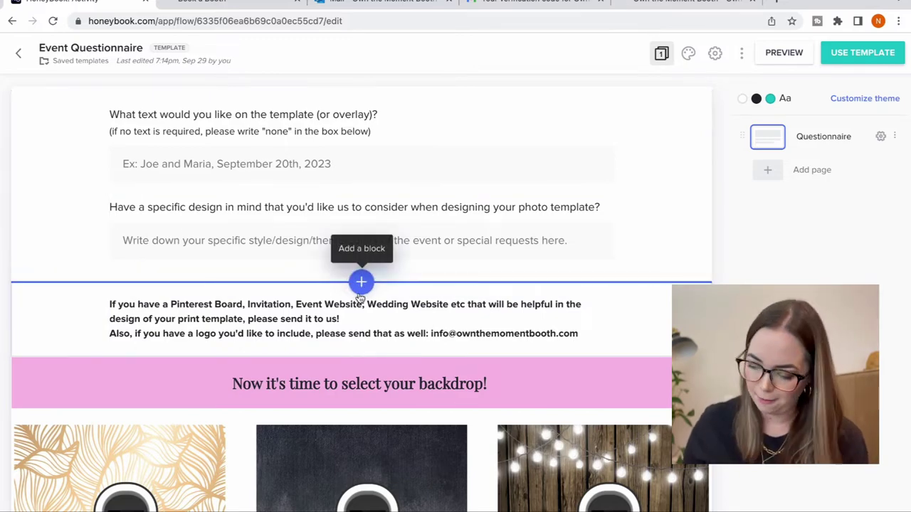
scroll(361, 299, "down", 5)
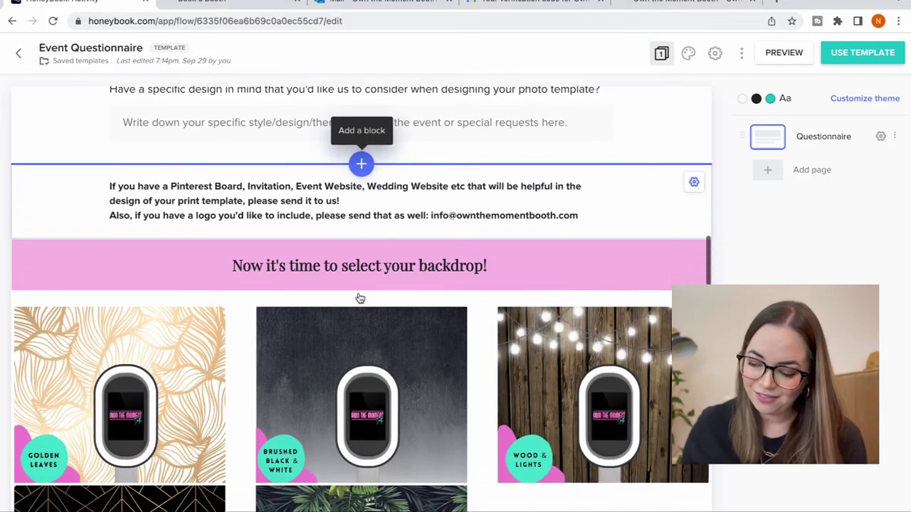
scroll(361, 299, "up", 2)
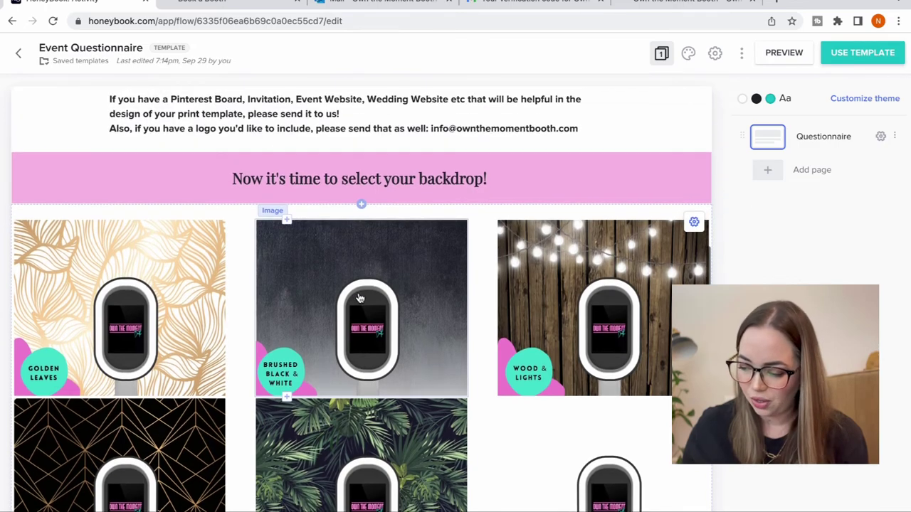
scroll(361, 299, "down", 1)
scroll(360, 299, "down", 2)
scroll(361, 299, "down", 2)
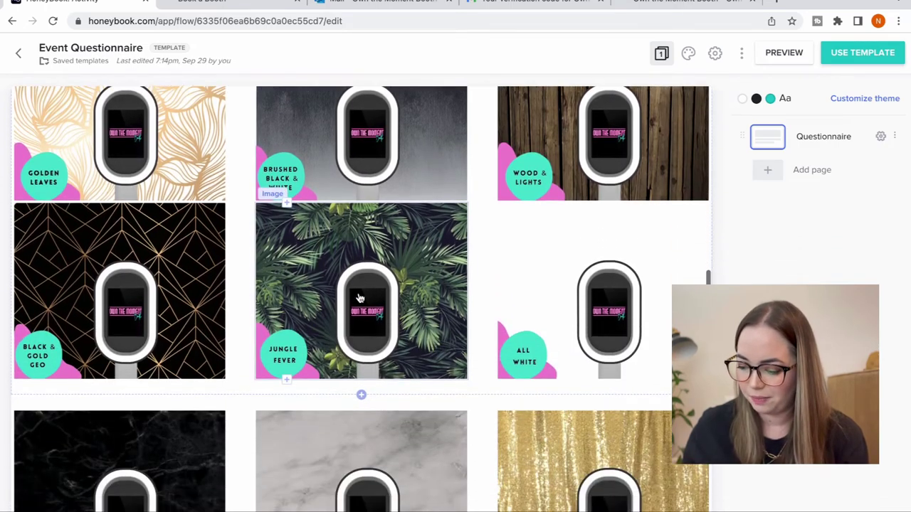
scroll(360, 299, "down", 5)
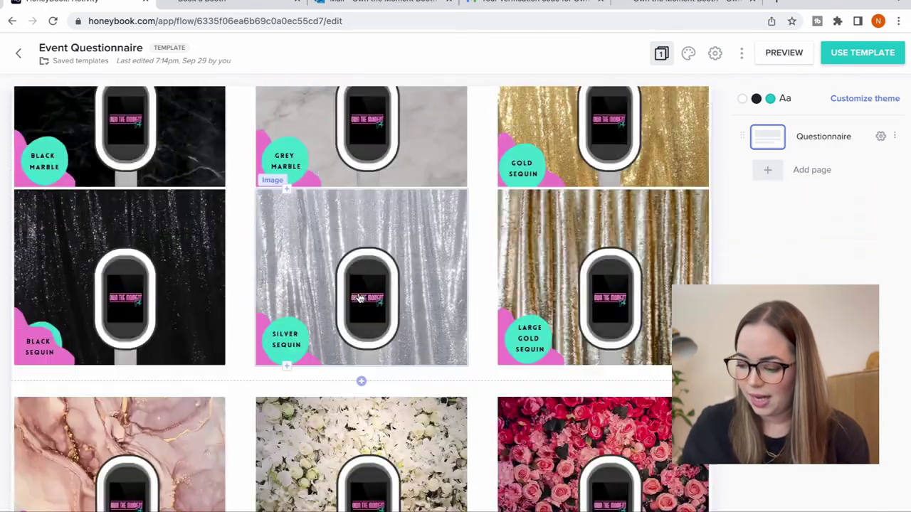
scroll(361, 299, "up", 6)
scroll(361, 299, "up", 2)
scroll(361, 299, "down", 7)
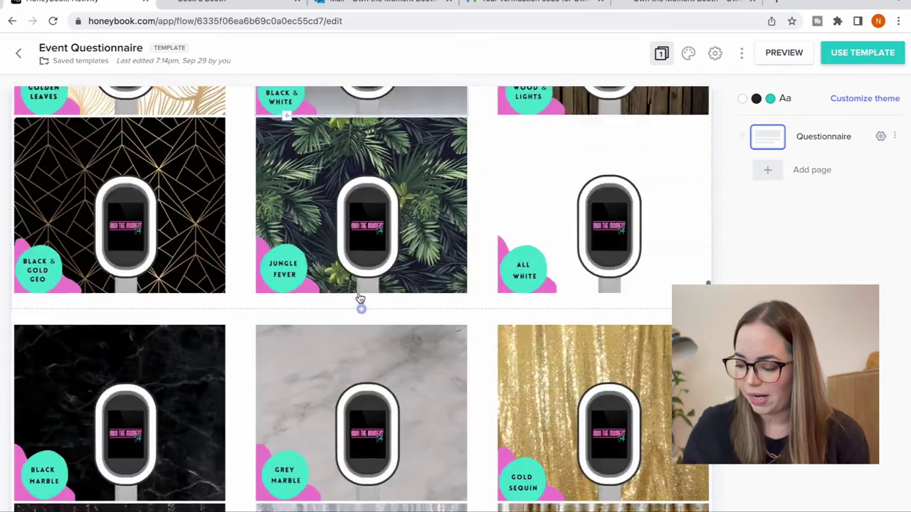
scroll(361, 299, "down", 7)
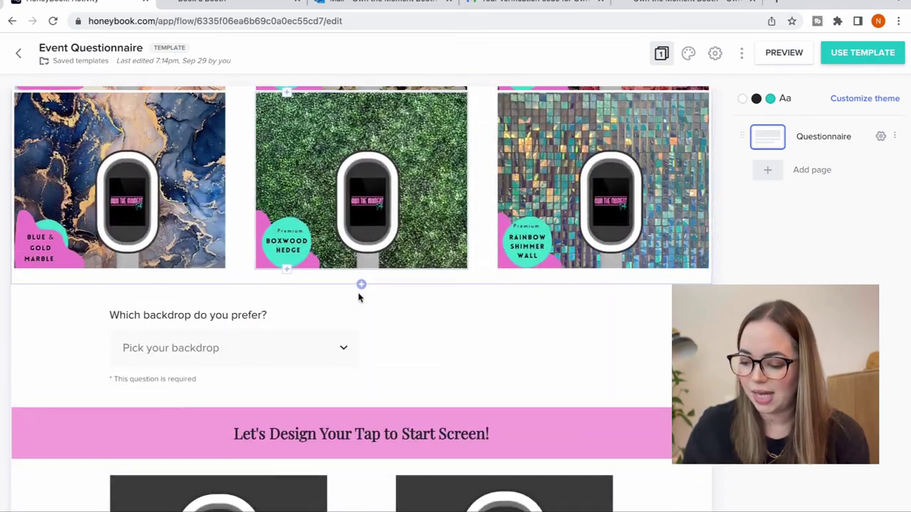
- Preview the backdrop question's dropdown choices, then open the Tap to Start Screen image block's Content settings
left_click(239, 356)
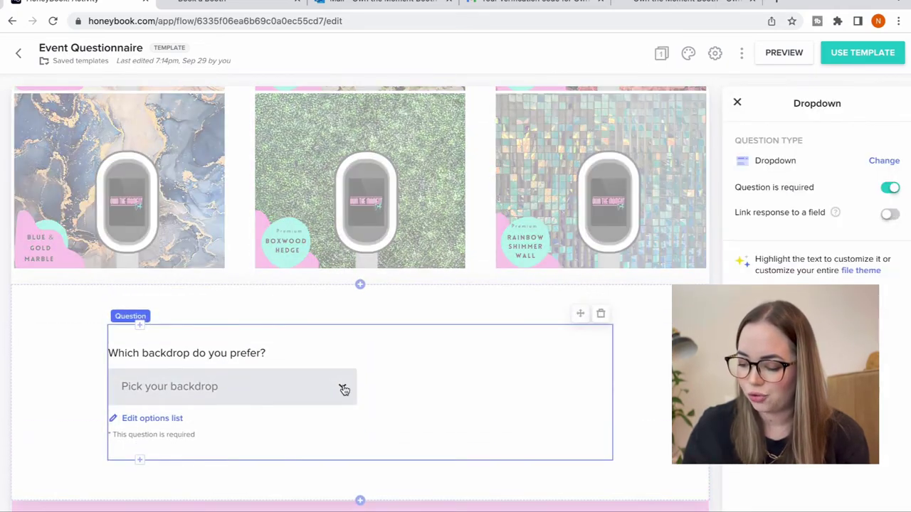
left_click(342, 389)
scroll(344, 390, "down", 3)
scroll(306, 355, "down", 10)
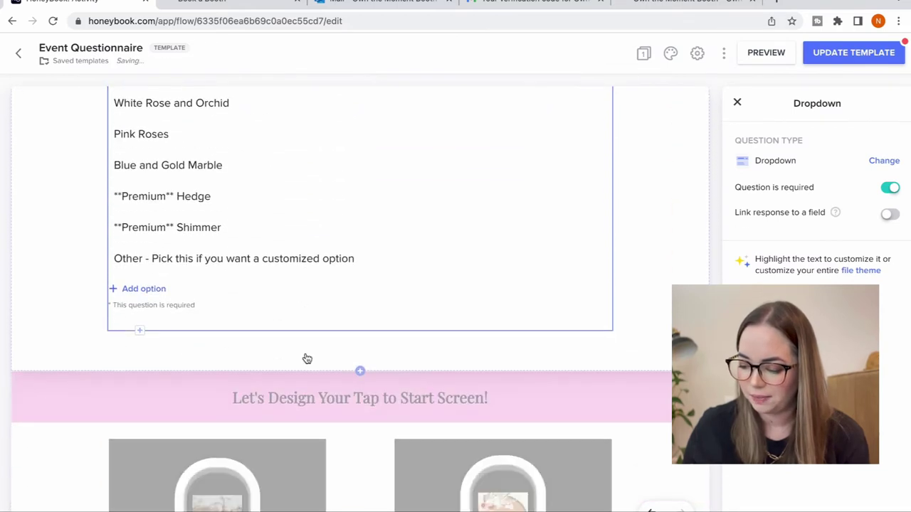
scroll(431, 318, "down", 3)
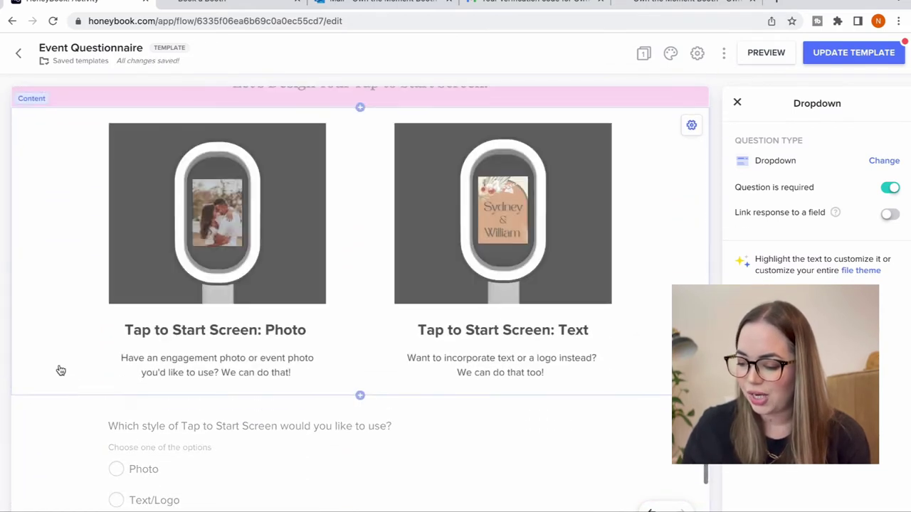
left_click(68, 234)
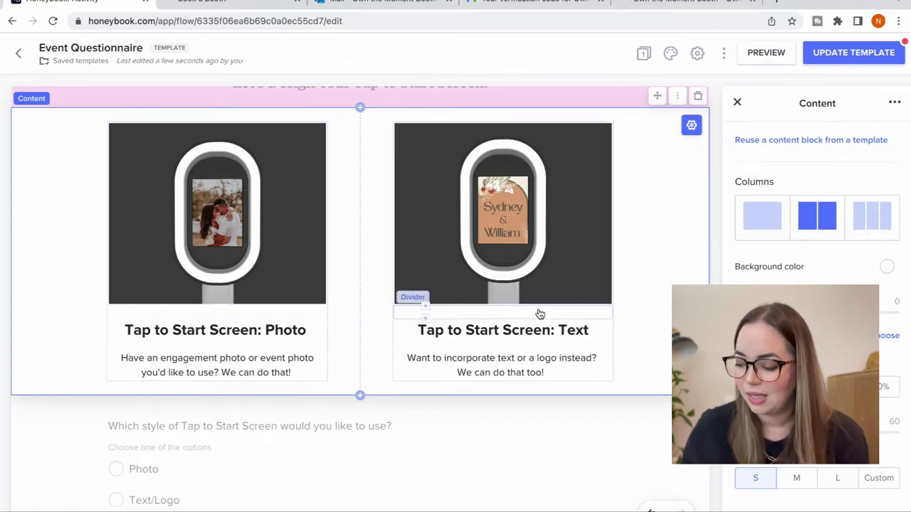
scroll(539, 313, "down", 1)
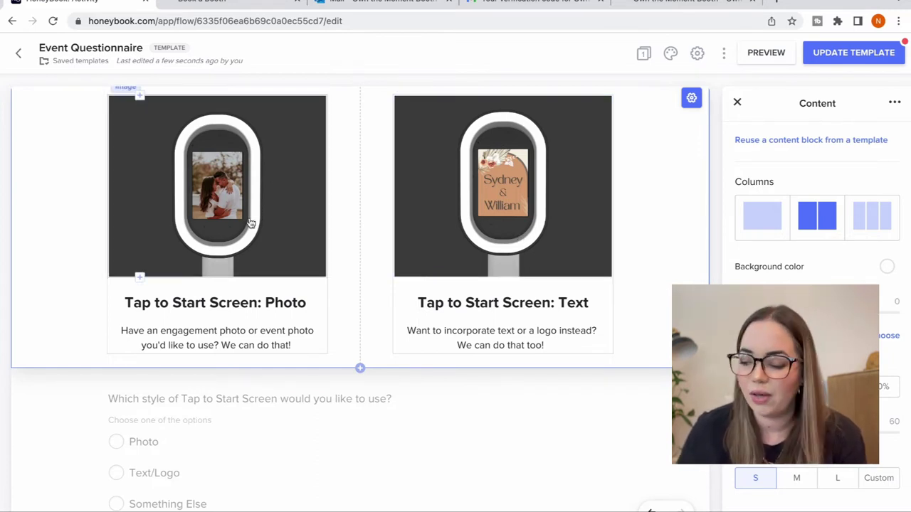
scroll(240, 215, "down", 3)
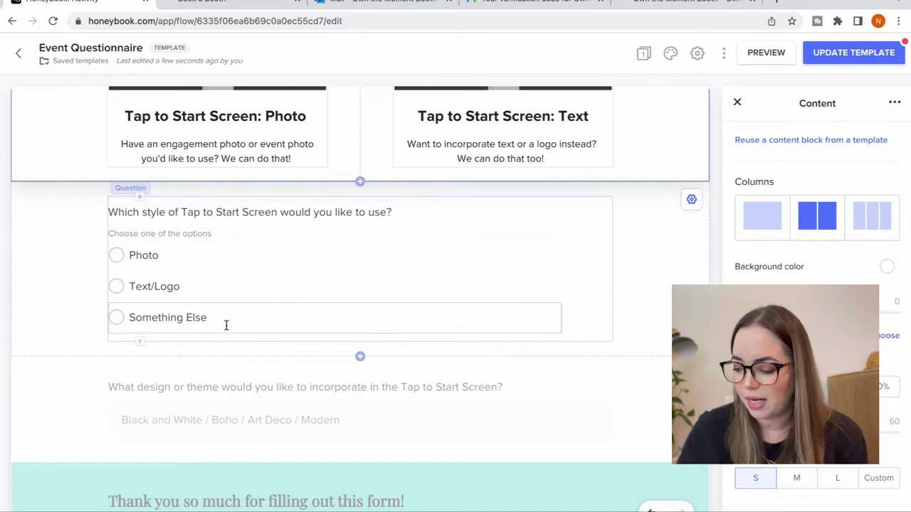
scroll(226, 325, "down", 2)
scroll(226, 325, "down", 2)
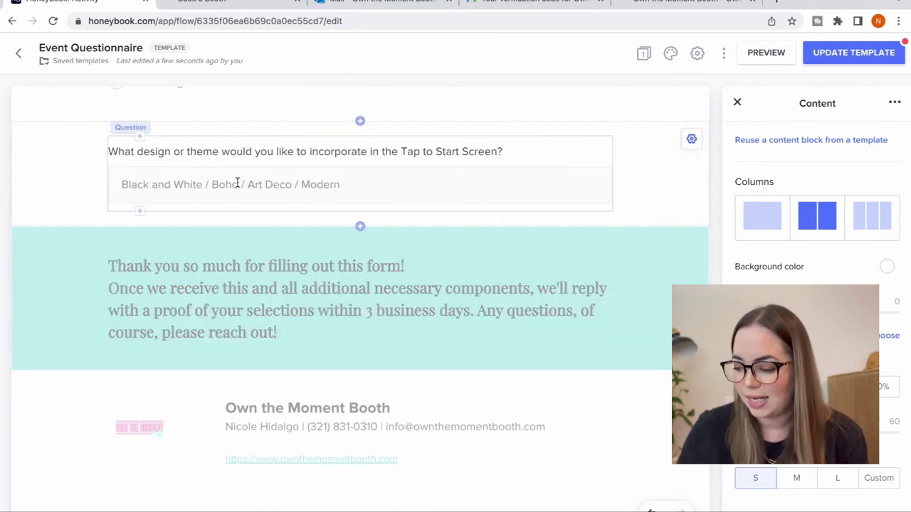
scroll(241, 194, "down", 2)
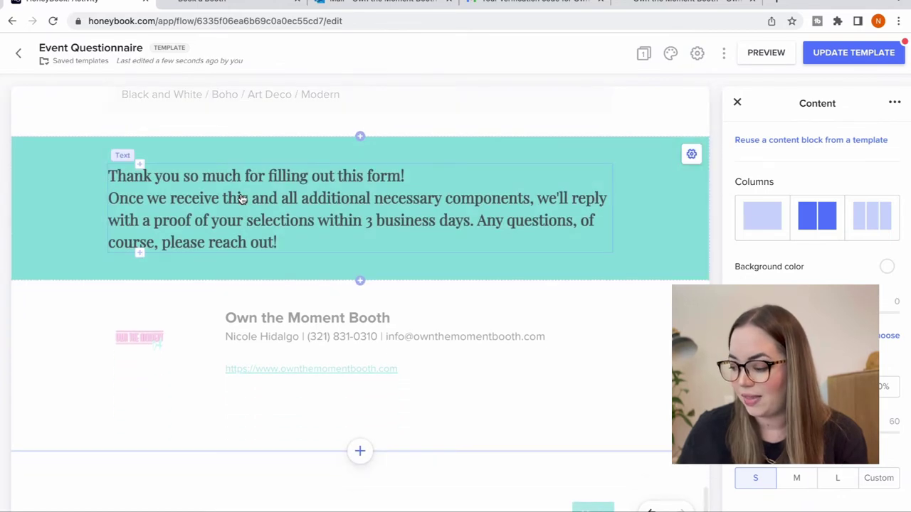